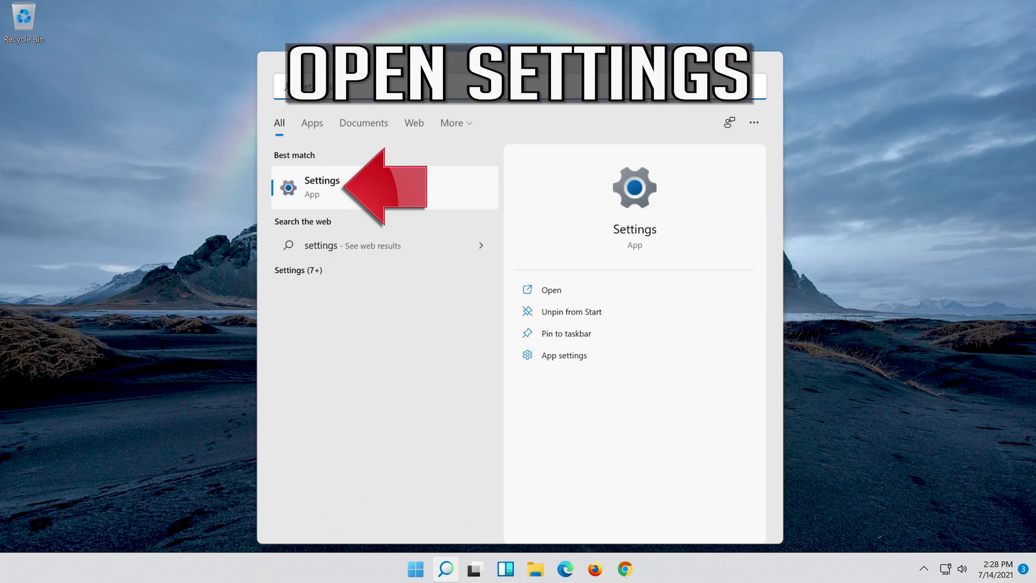
- Open Settings and run the Playing Audio troubleshooter from the System section's other troubleshooters
click(380, 192)
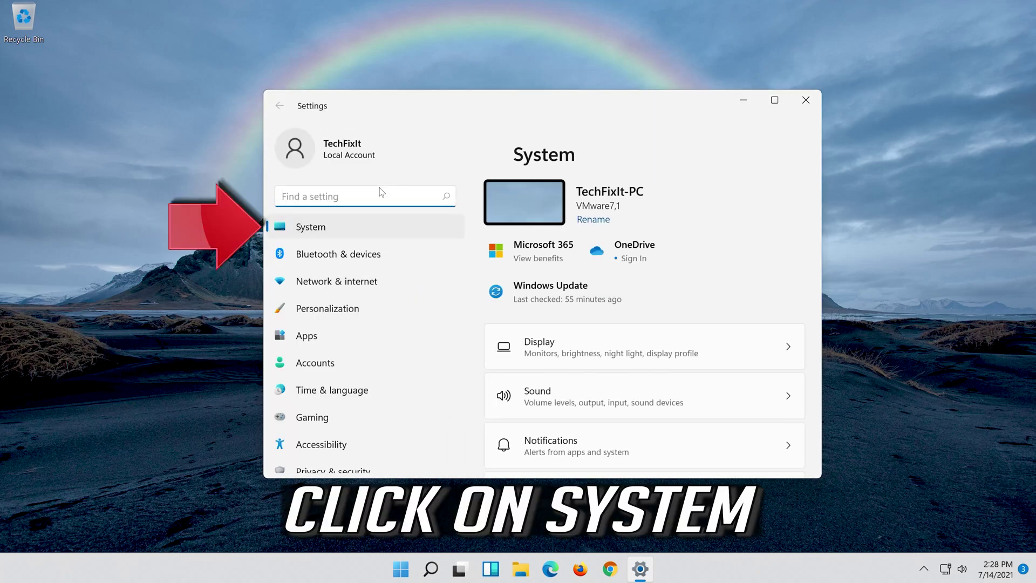
click(346, 231)
scroll(588, 385, down, 5)
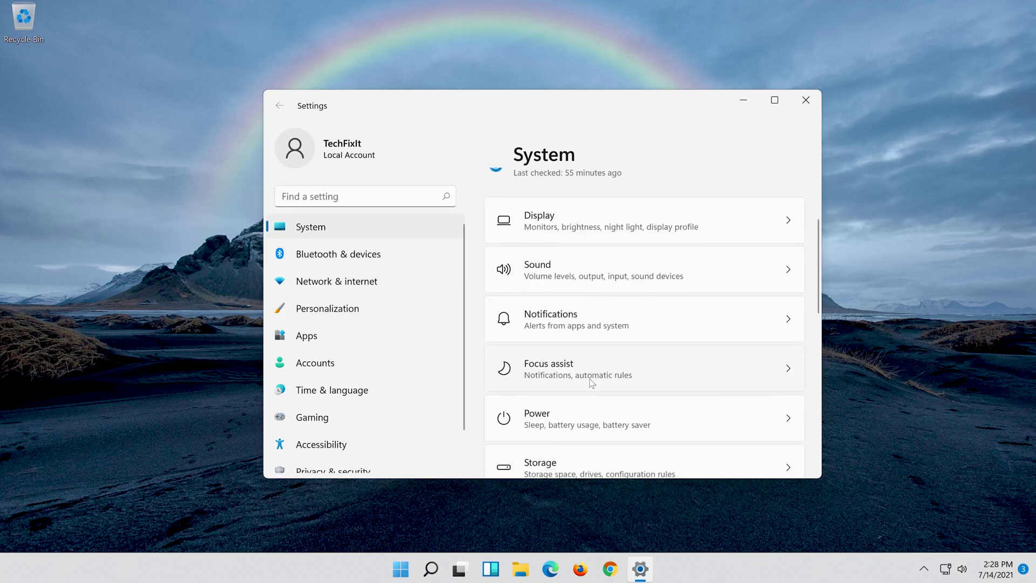
scroll(588, 385, down, 5)
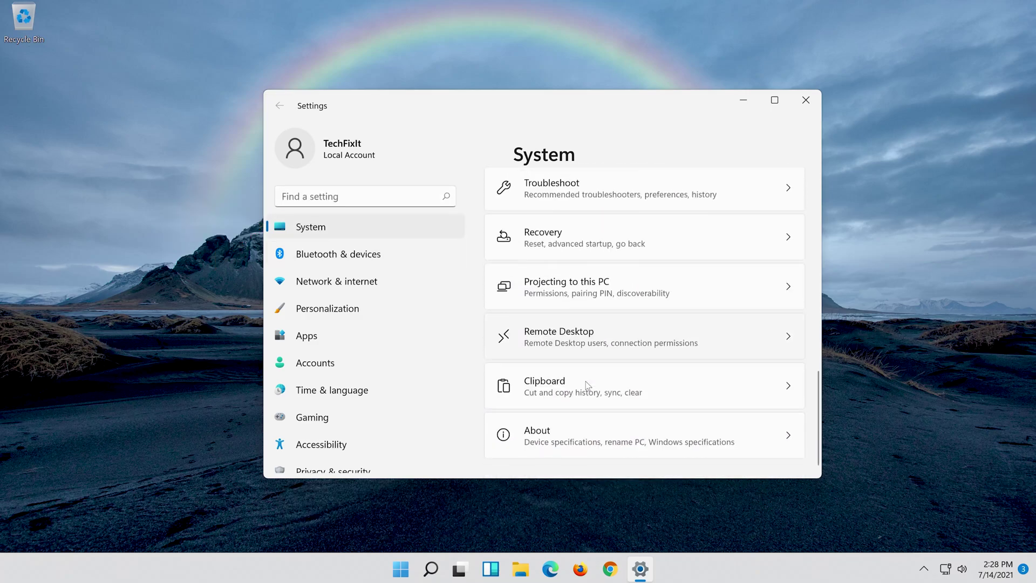
scroll(587, 385, up, 3)
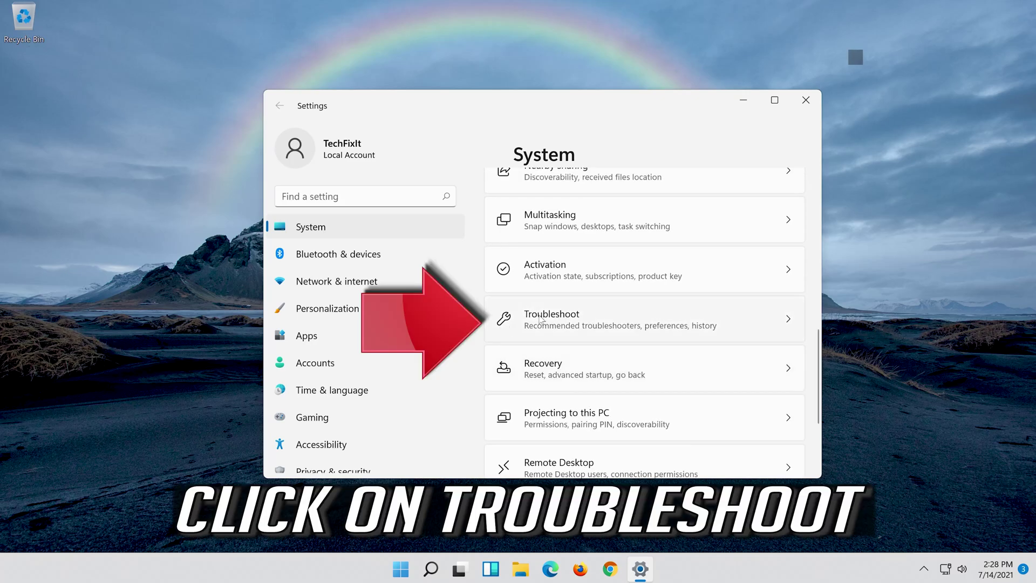
click(643, 322)
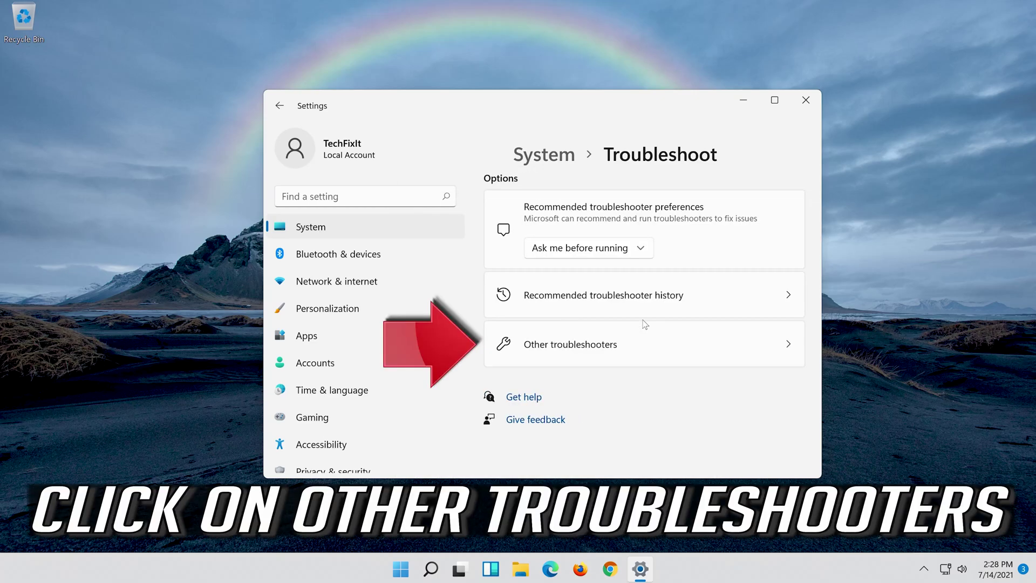
click(651, 348)
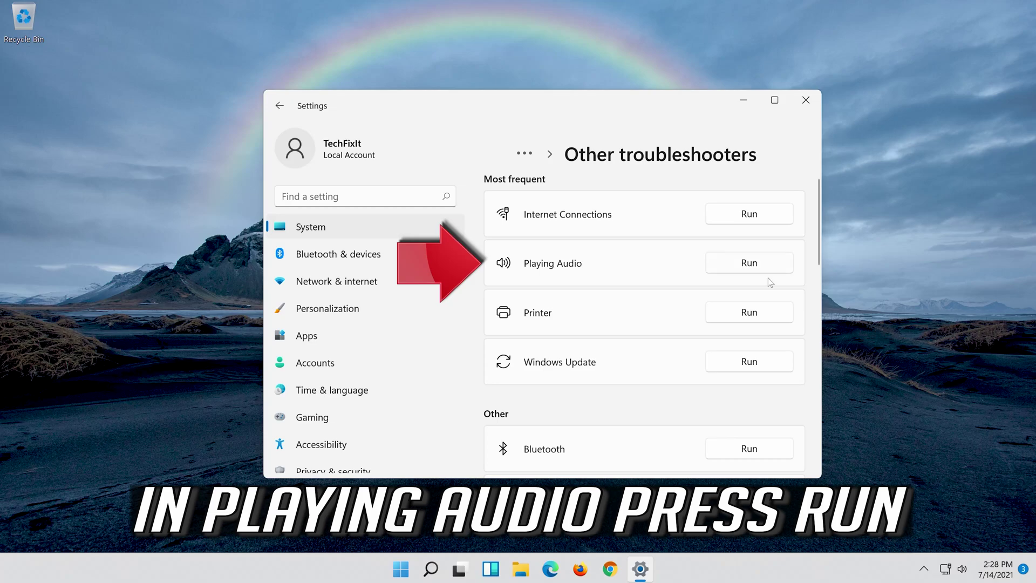
click(739, 270)
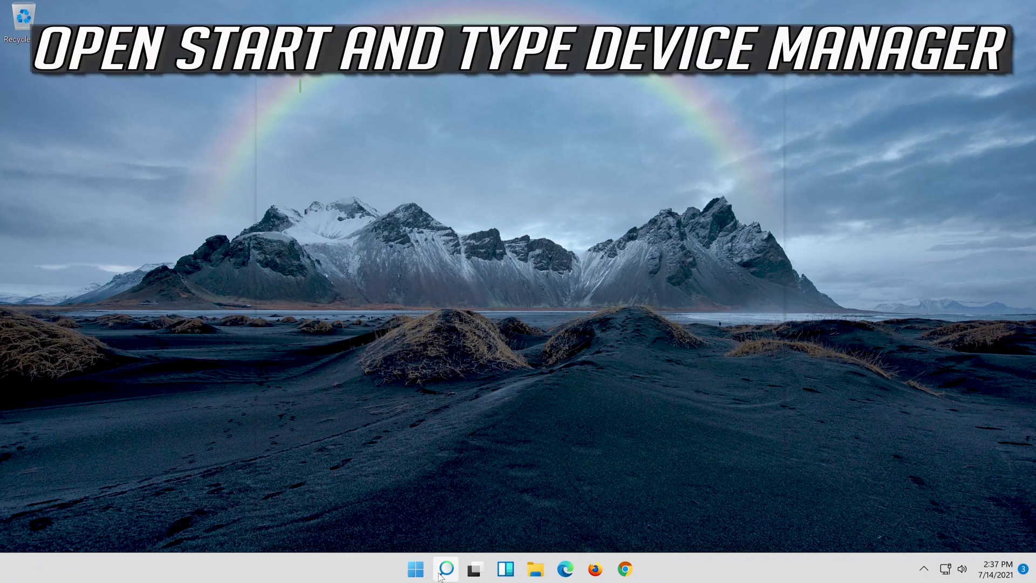
- Search Windows for "device manager", open Device Manager and move its window towards the middle of the desktop
click(443, 572)
text(devi)
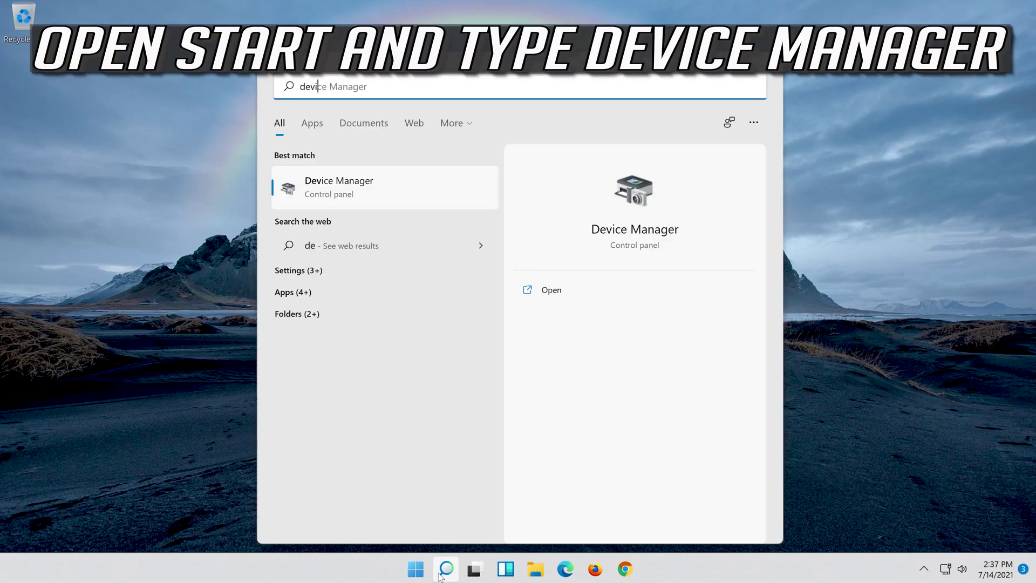
text(ce manager)
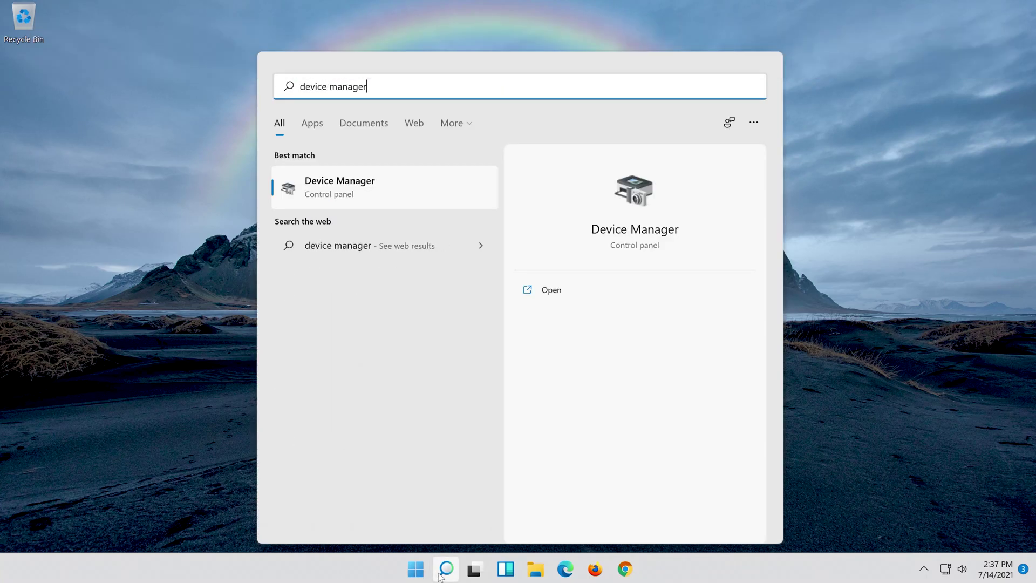
click(386, 195)
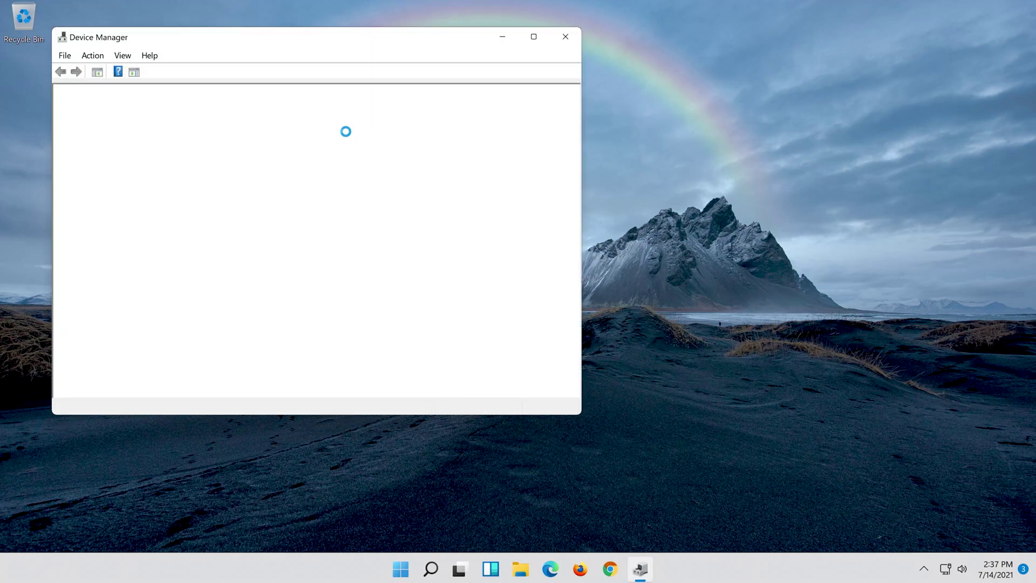
drag(235, 44, 504, 83)
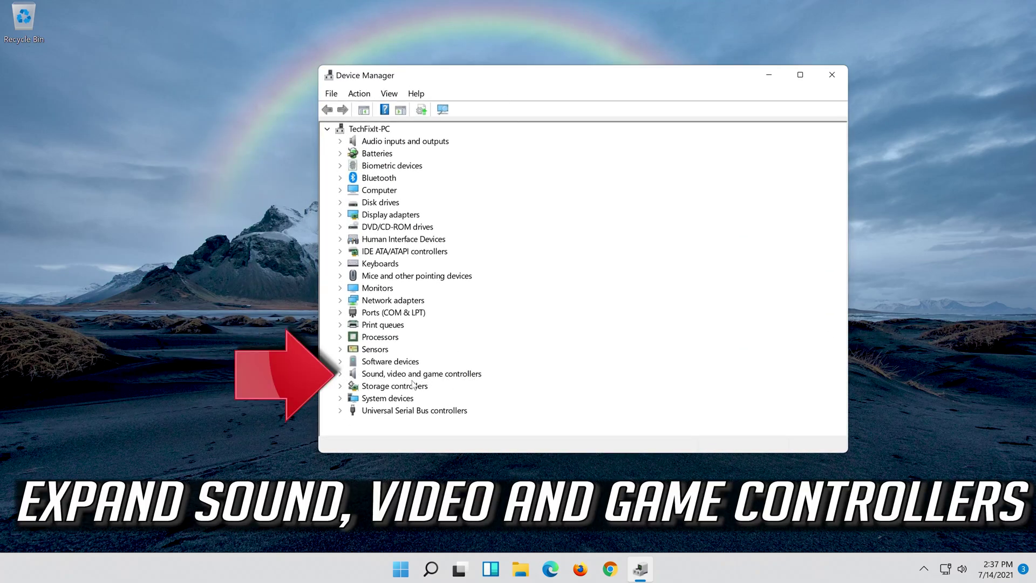
- Show the driver properties of the High Definition Audio Device under Sound, video and game controllers
double_click(385, 376)
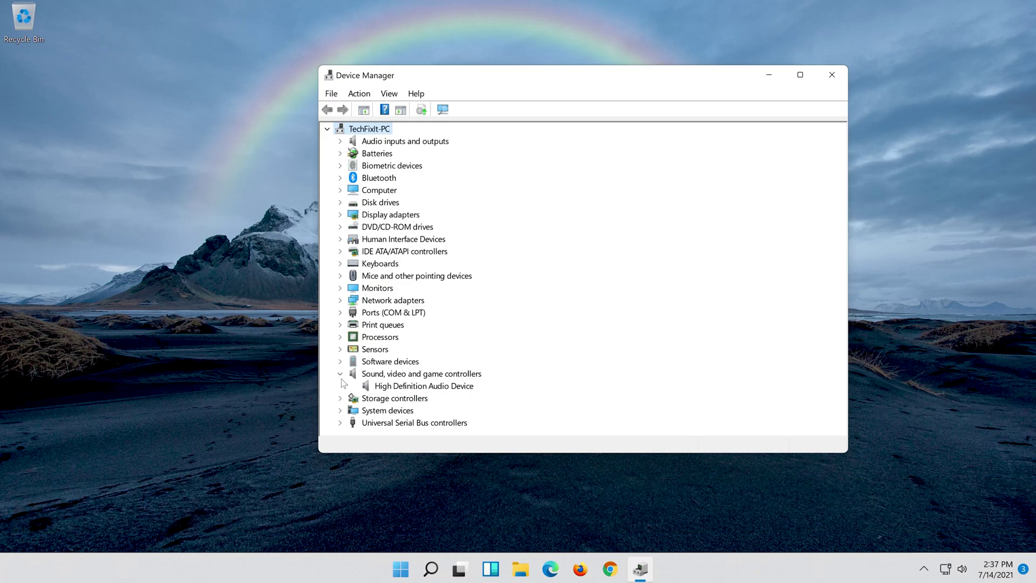
click(384, 390)
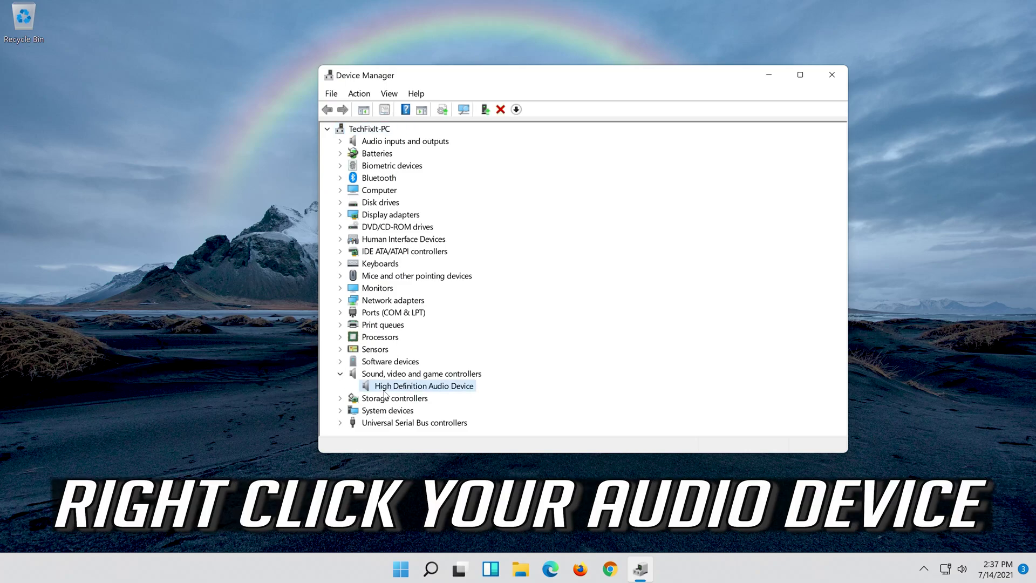
right_click(463, 392)
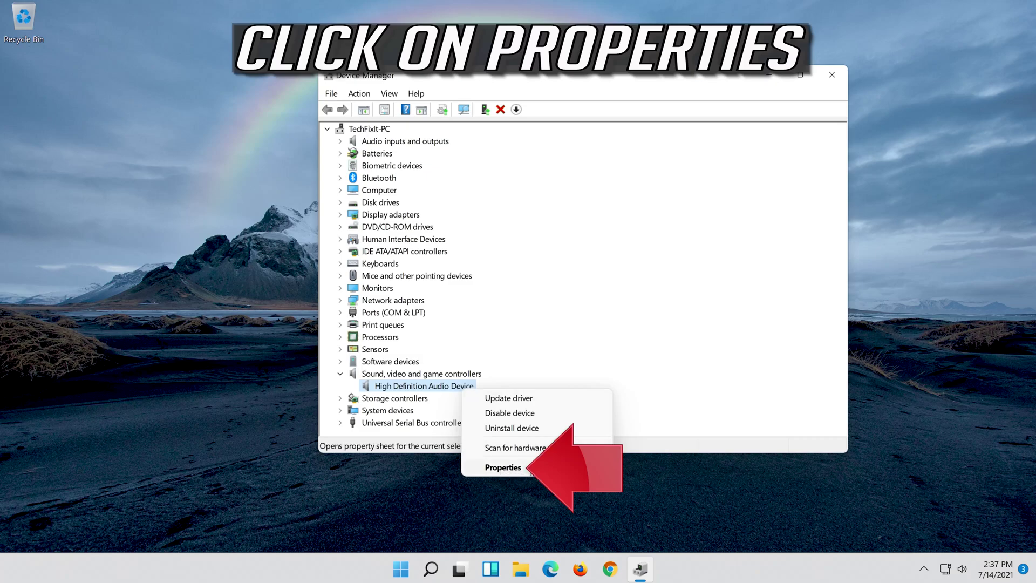
click(542, 467)
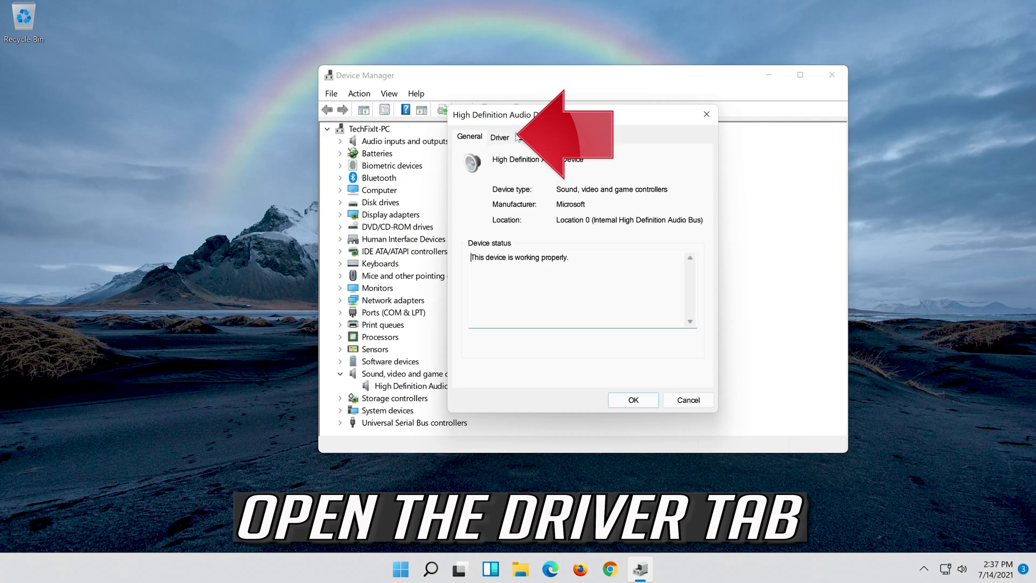
click(500, 137)
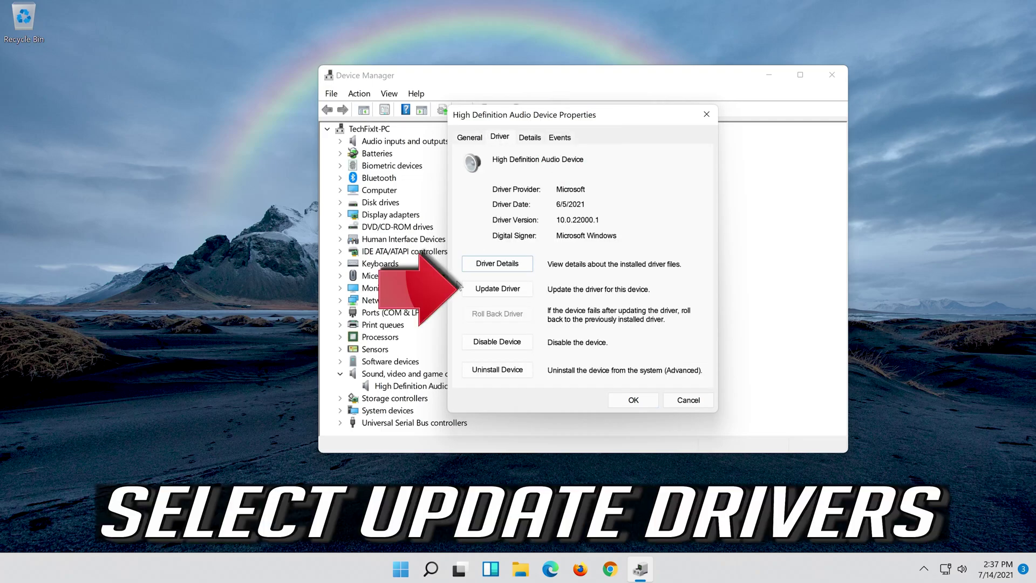
- Update the driver manually by picking High Definition Audio Device from the drivers available on the computer, and accept the compatibility warning
click(499, 295)
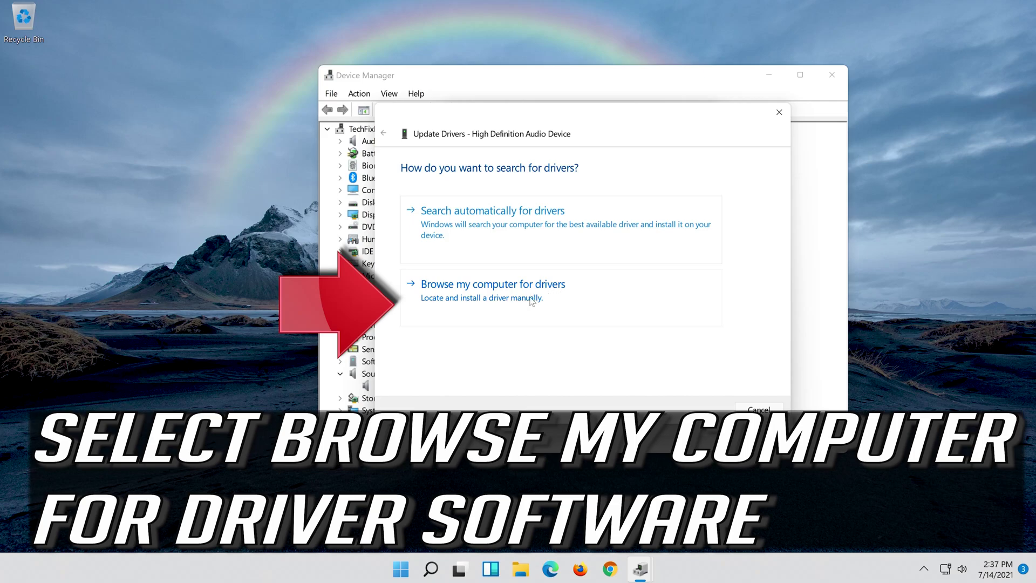
click(558, 298)
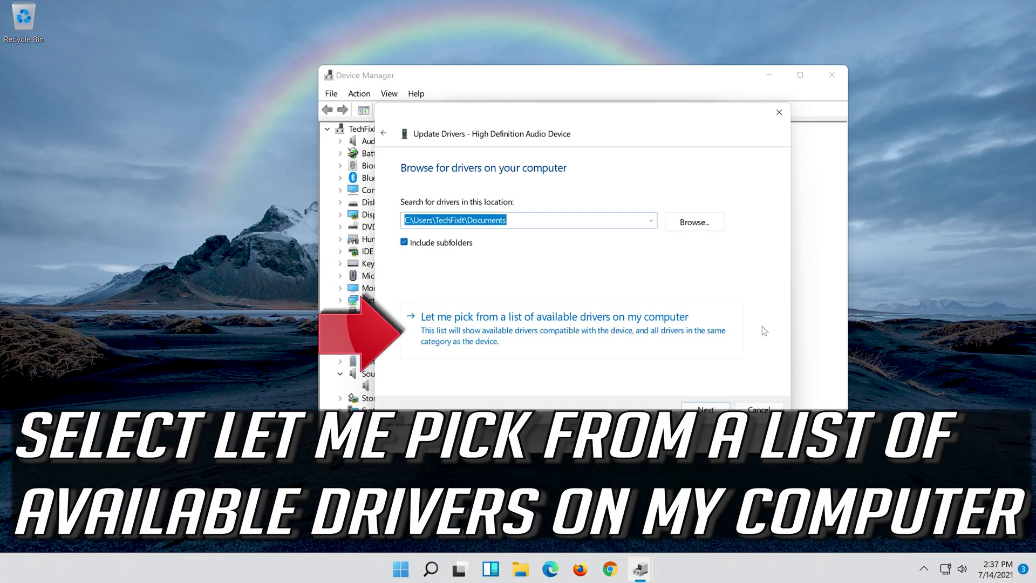
click(506, 338)
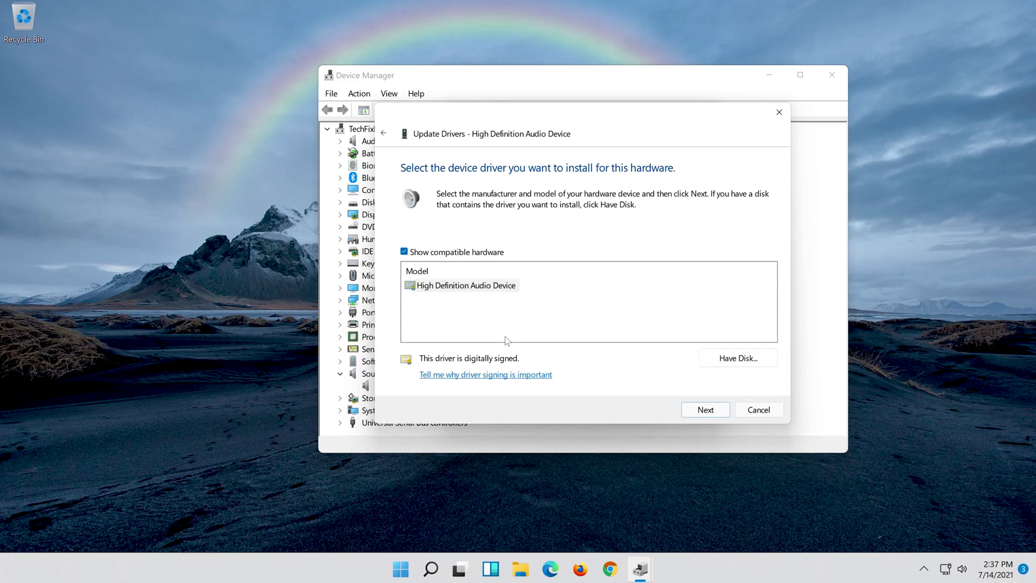
click(488, 286)
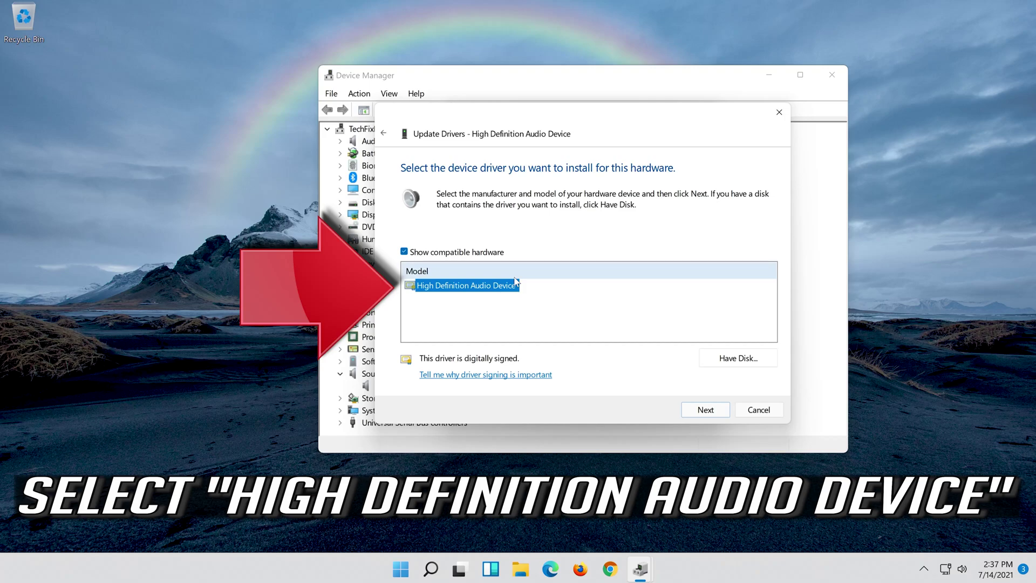
click(716, 414)
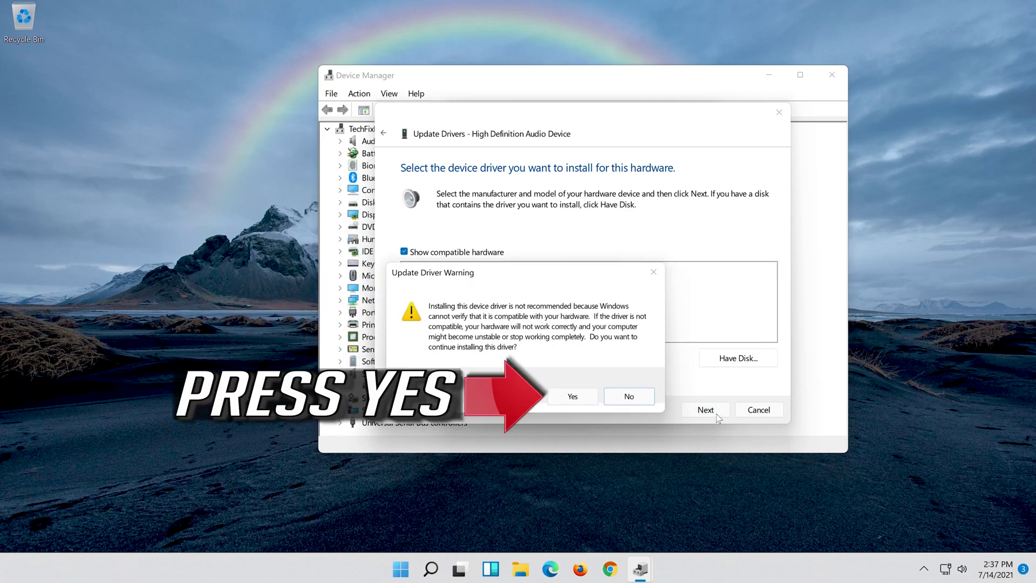
click(573, 397)
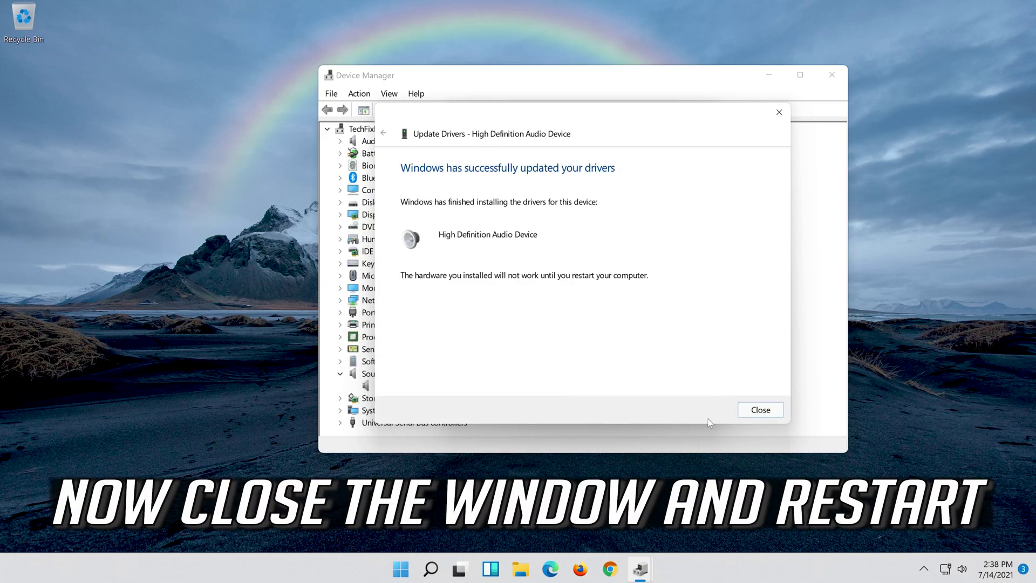
- Close the driver update wizard and the device properties, and restart the computer
click(761, 410)
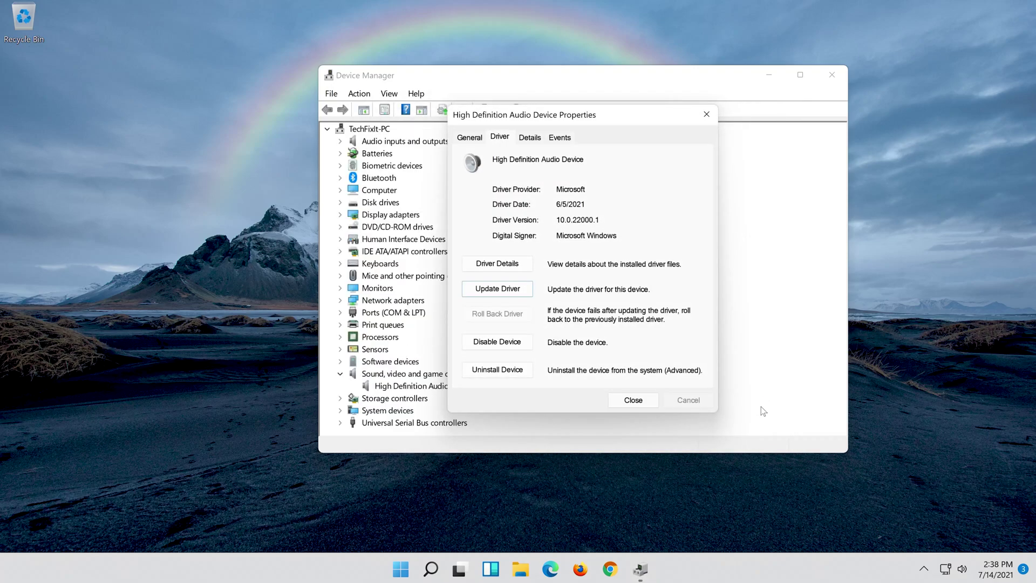
click(633, 400)
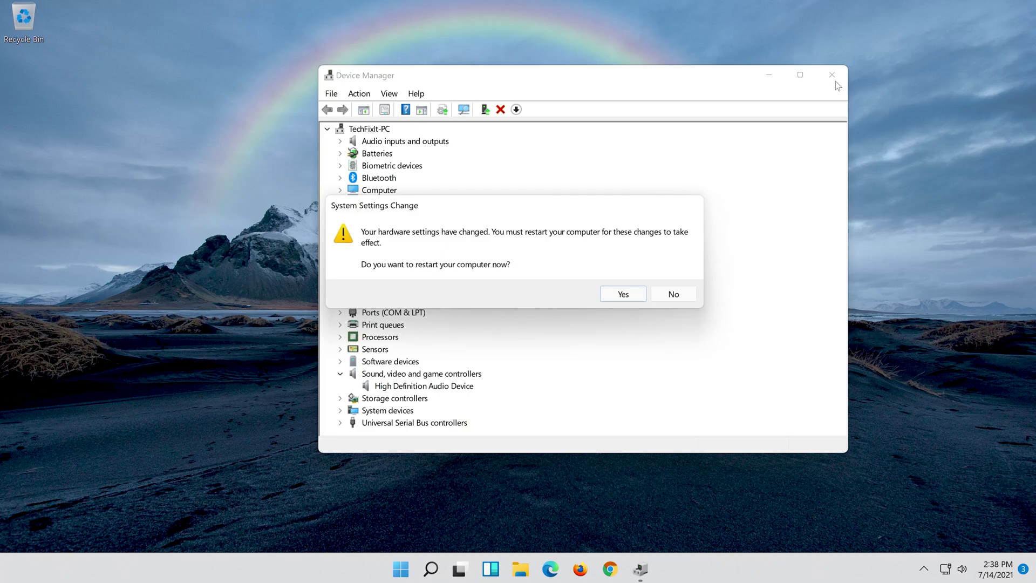
click(624, 296)
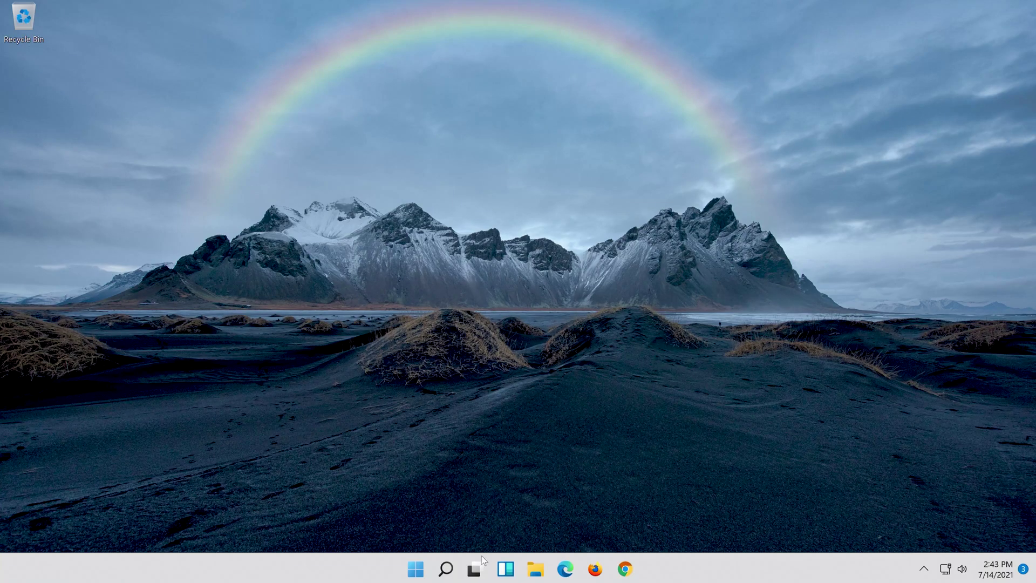
- Search Windows for "control panel", open the Sound settings under Hardware and Sound, and move the Sound dialog over the Control Panel window
click(446, 570)
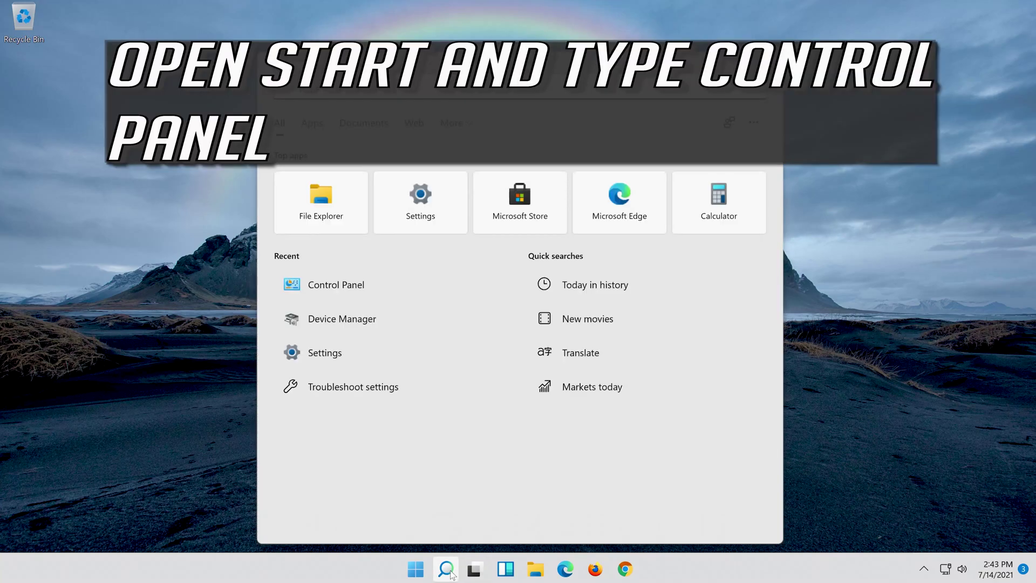
text(control p)
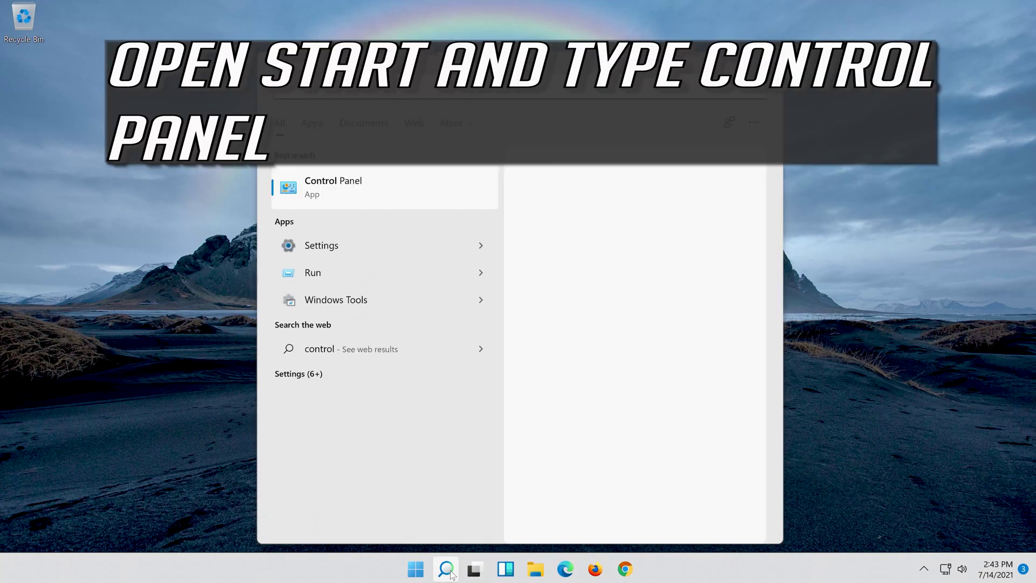
text(anel)
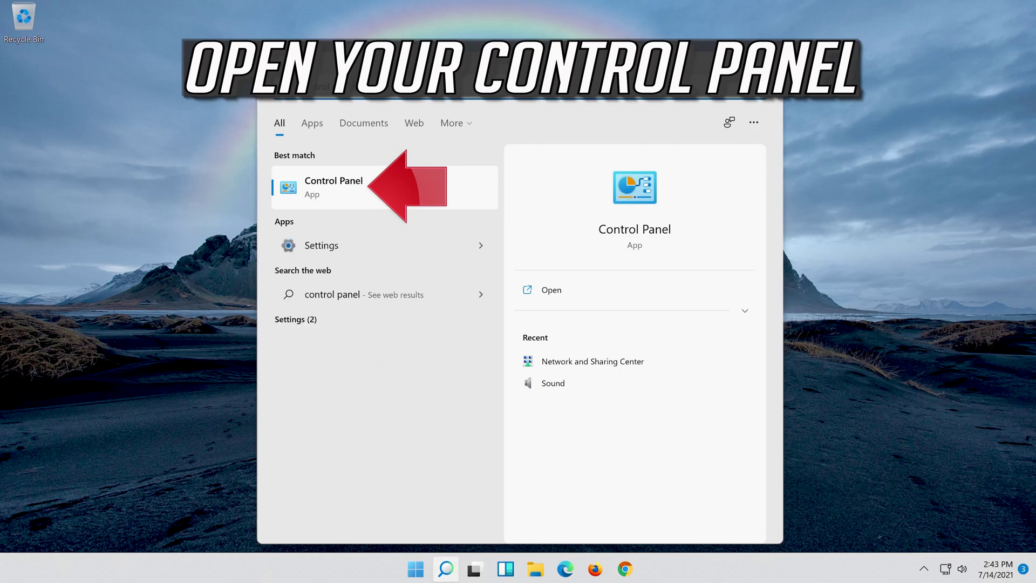
click(432, 186)
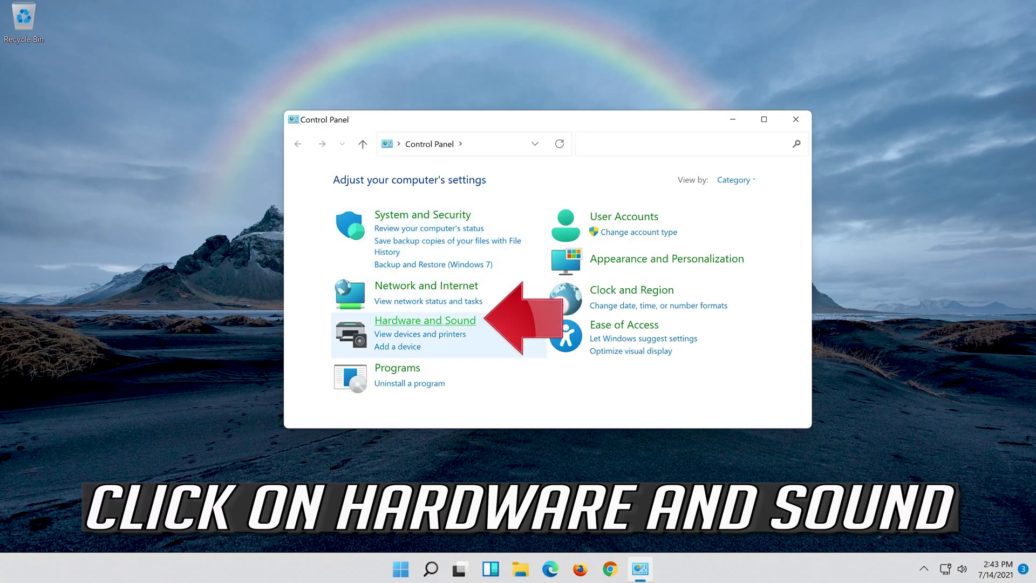
click(455, 324)
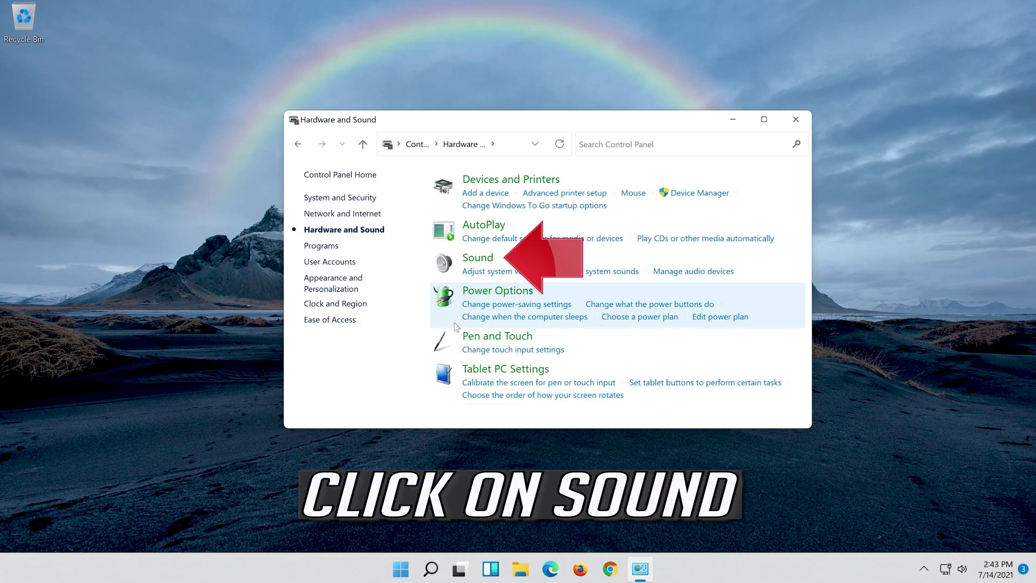
click(469, 259)
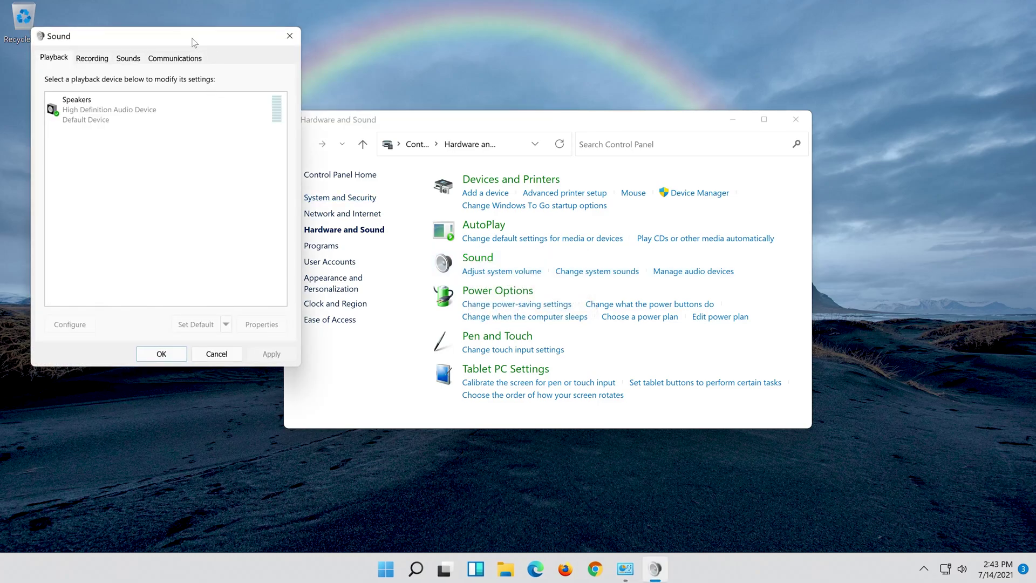
drag(171, 41, 561, 97)
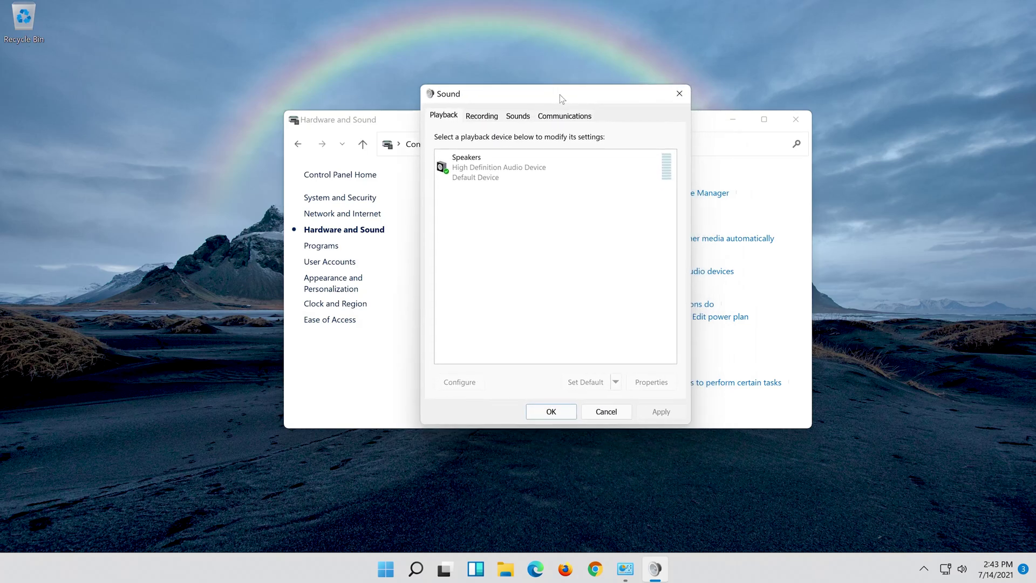
- Open the properties of the Speakers playback device
click(529, 166)
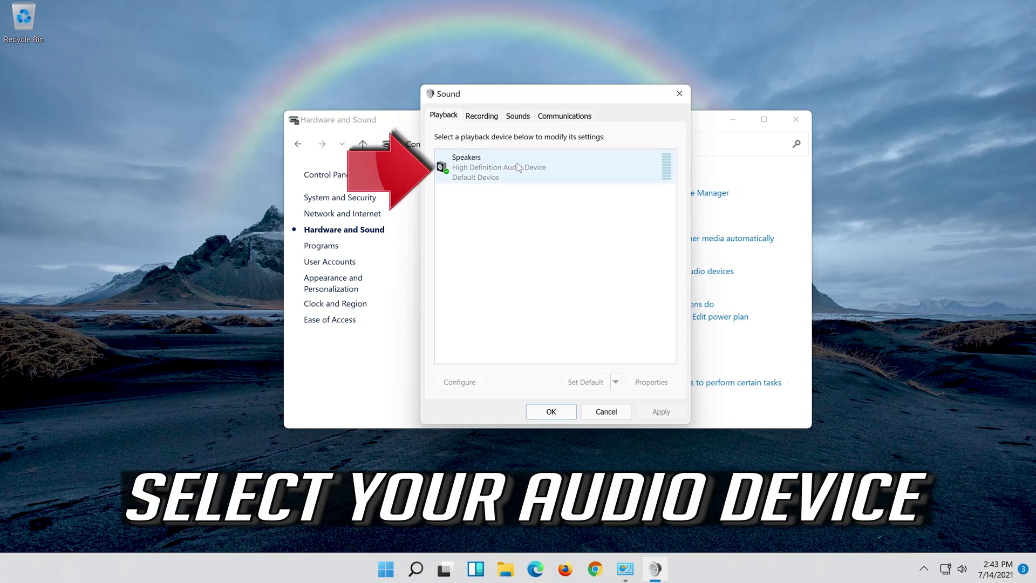
right_click(550, 180)
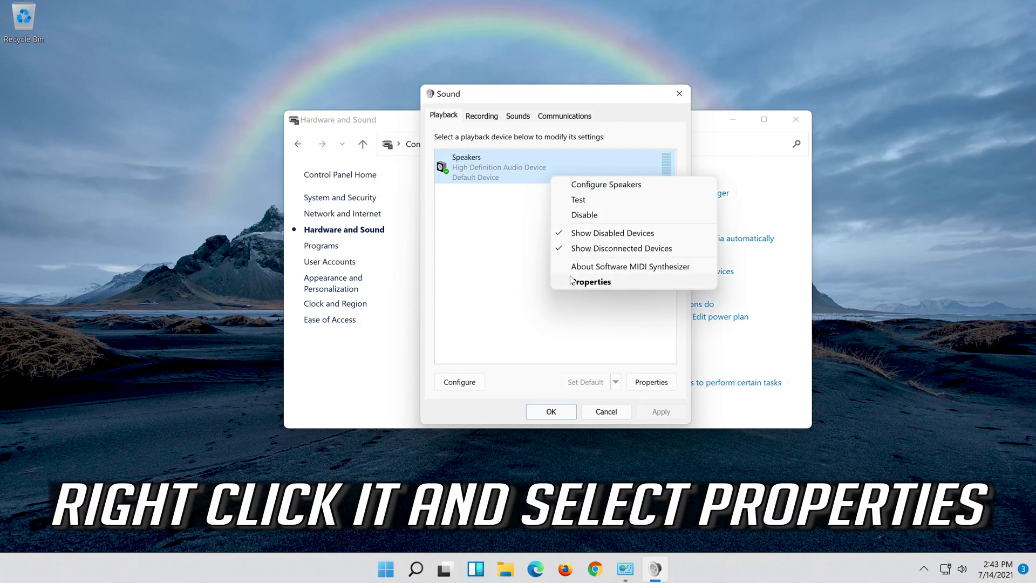
click(610, 282)
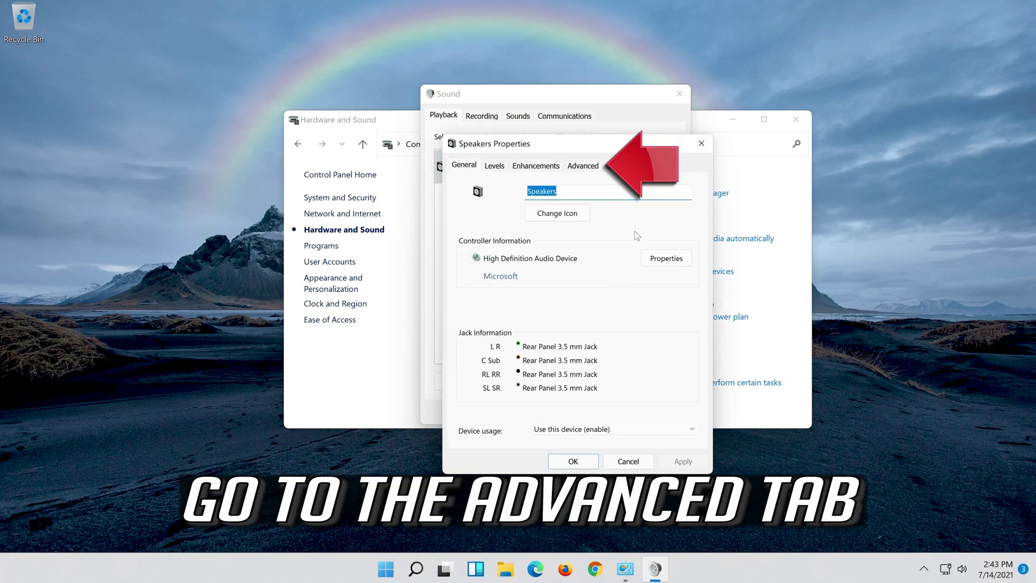
- Set the speakers' default format to 16 bit, 48000 Hz (DVD Quality), and confirm the Speakers Properties and Sound dialogs
click(588, 166)
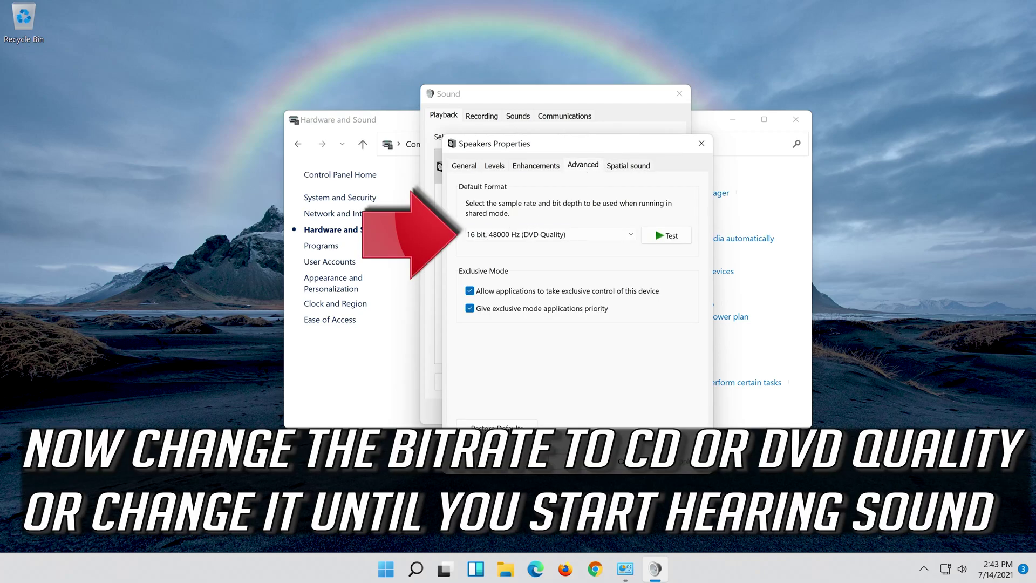
click(528, 235)
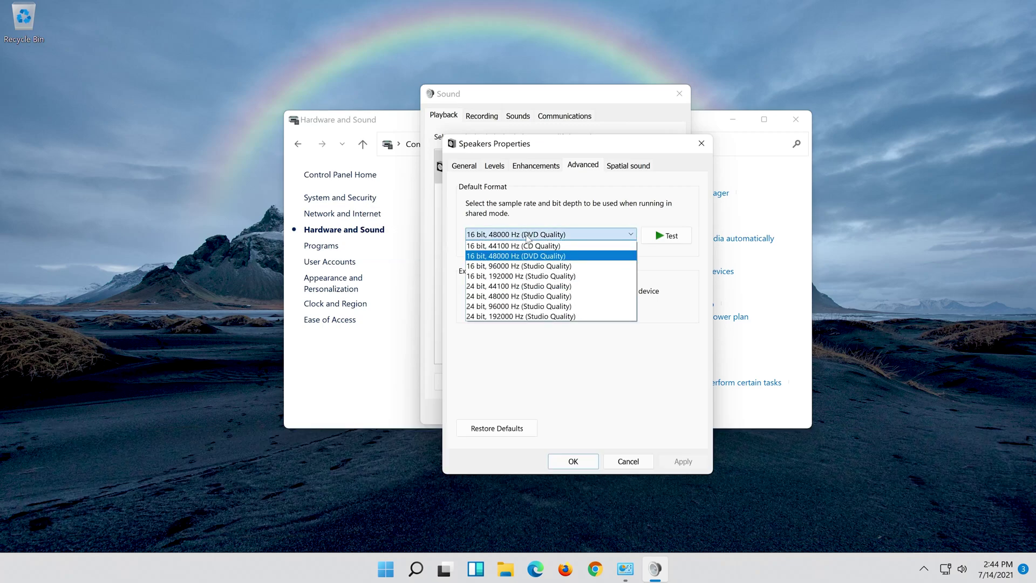
click(554, 256)
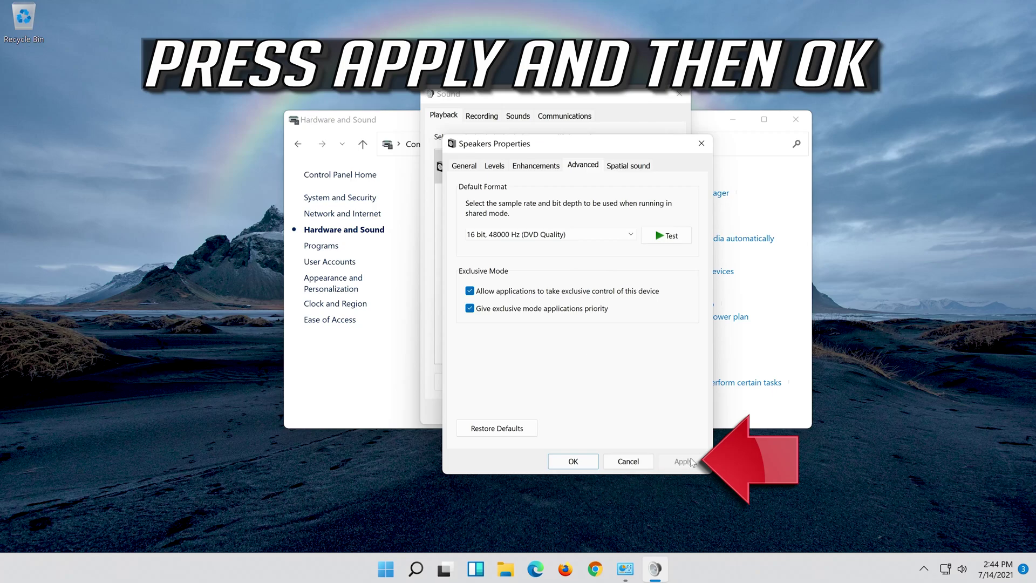
click(572, 468)
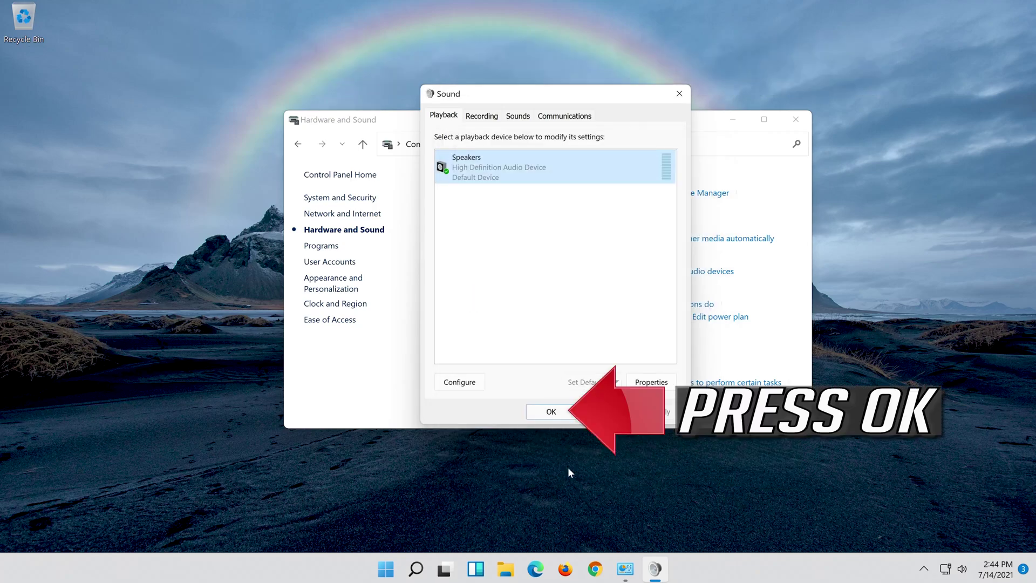
click(537, 414)
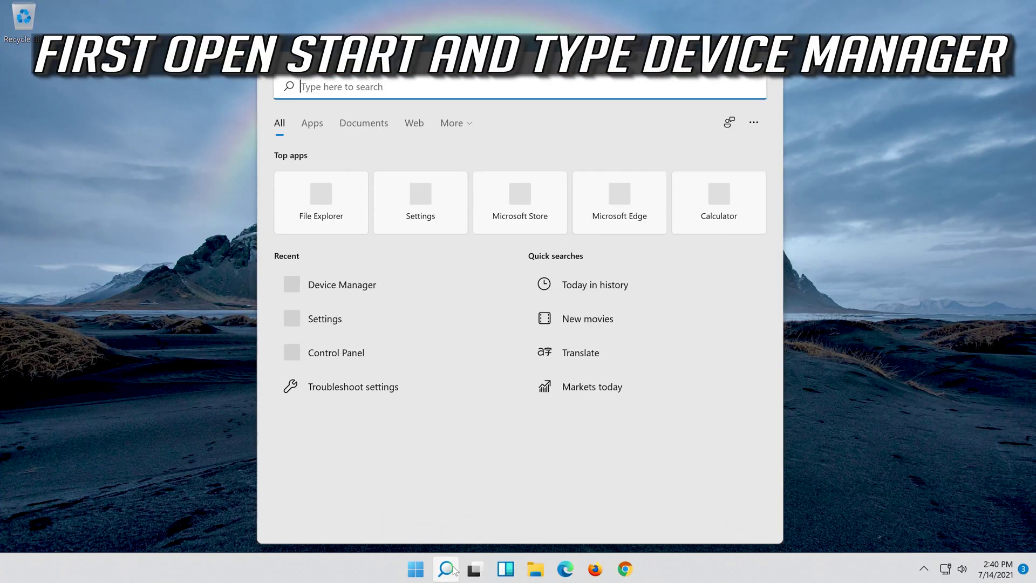
- Search Windows for "device manager", open Device Manager and move its window to the middle of the desktop
text(devi)
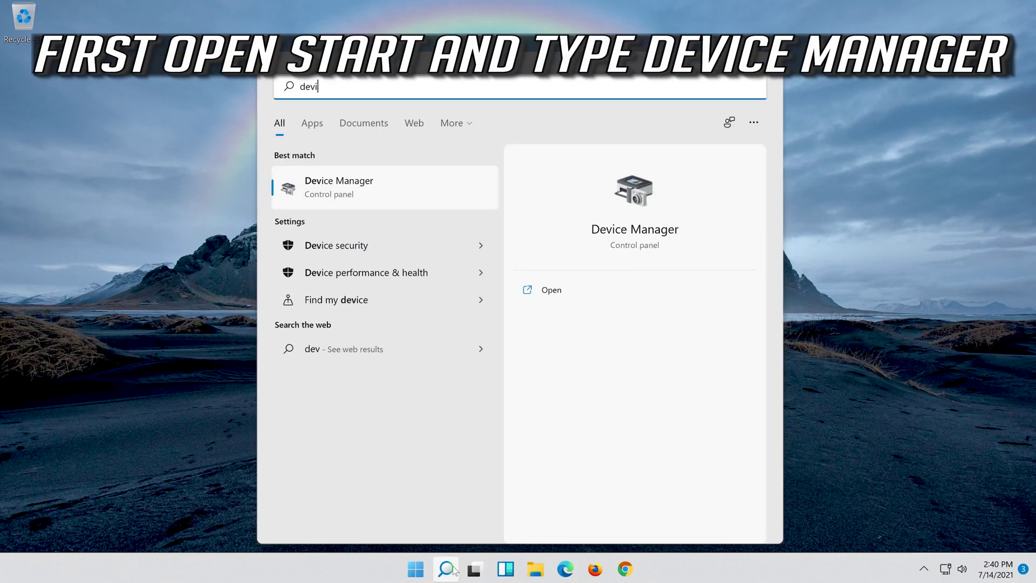
text(ce manager)
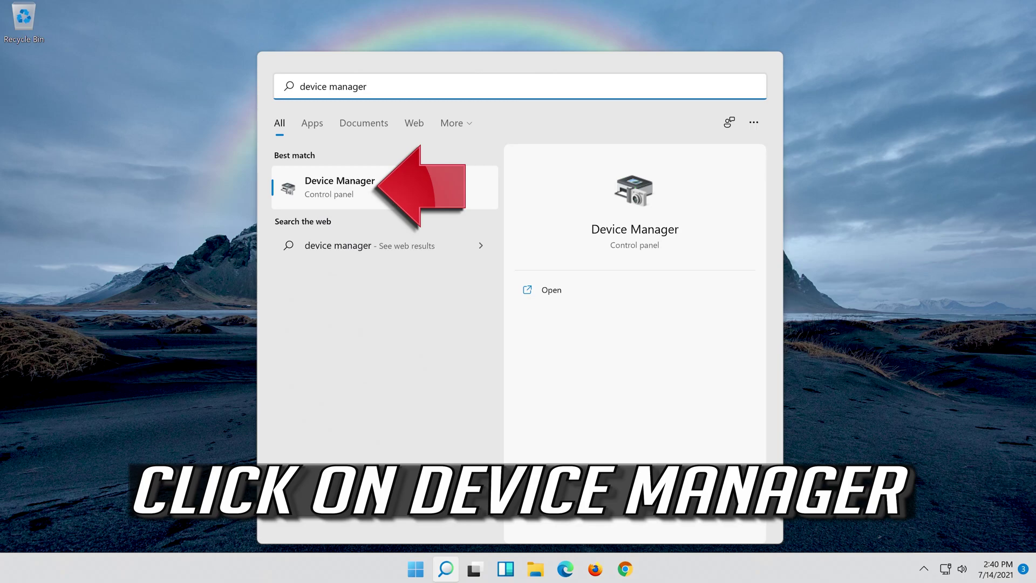
click(428, 190)
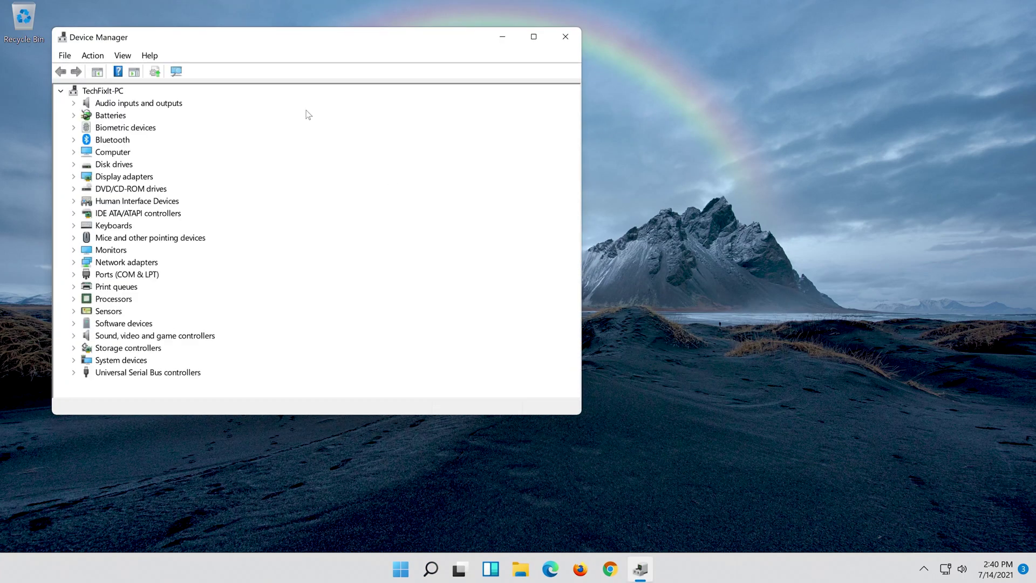
drag(340, 40, 591, 53)
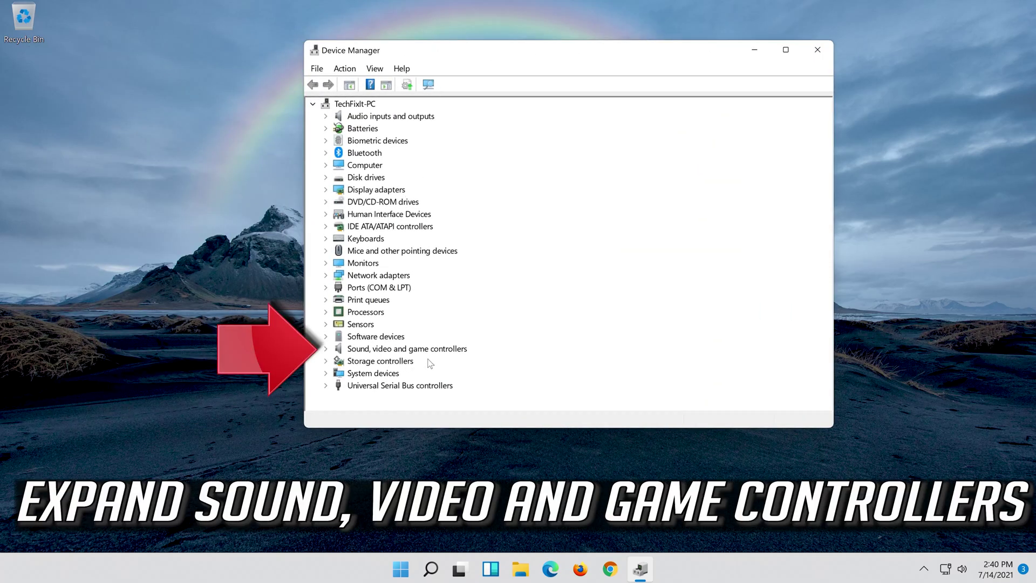
- Expand Sound, video and game controllers and show the driver properties of the High Definition Audio Device
click(326, 348)
click(356, 363)
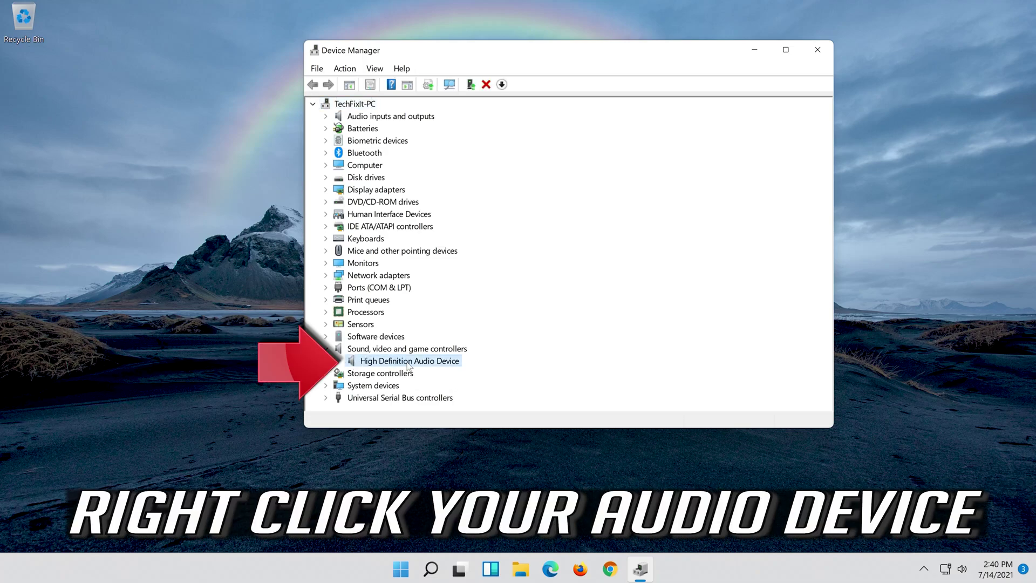
right_click(434, 361)
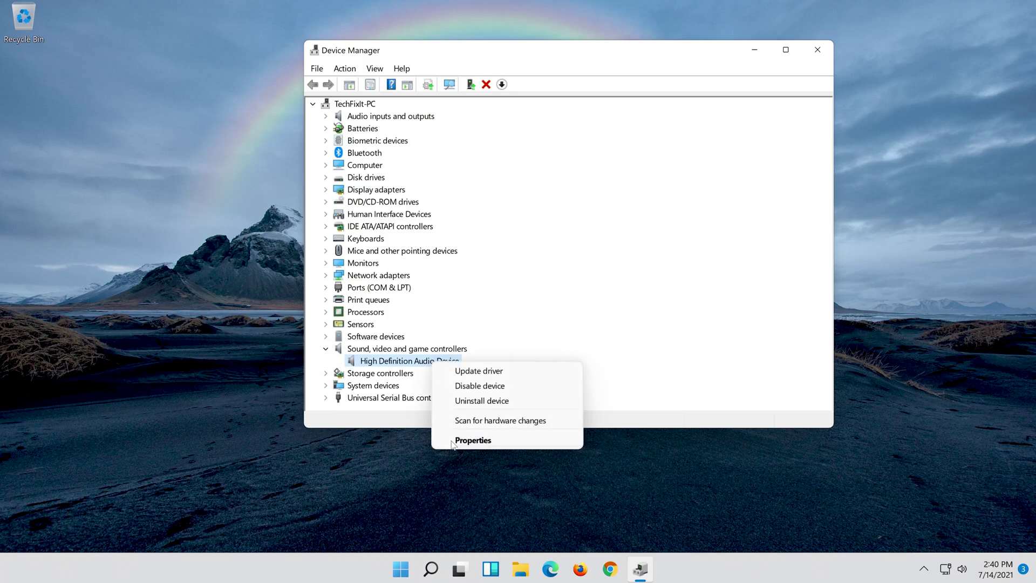
click(502, 440)
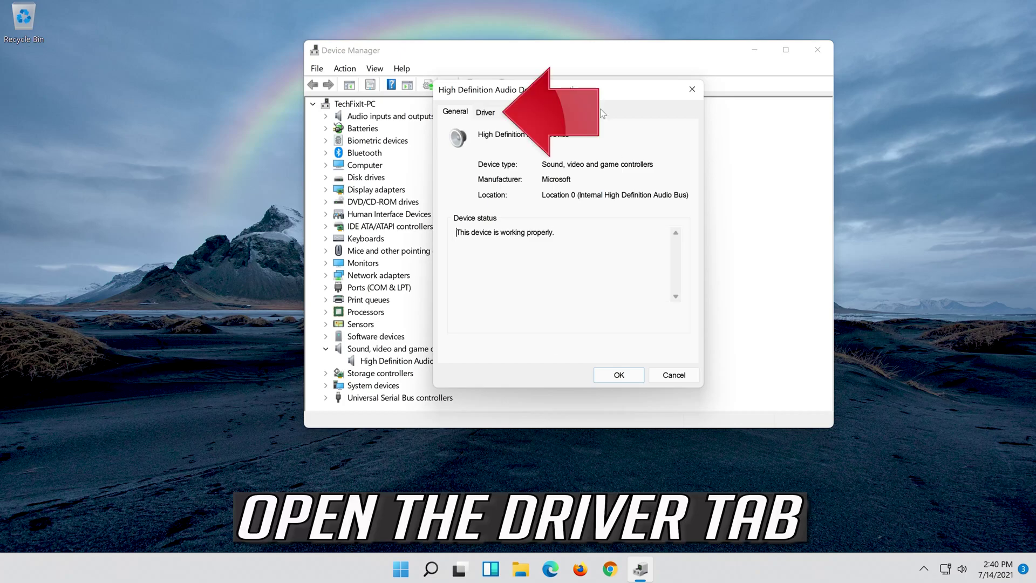
click(488, 112)
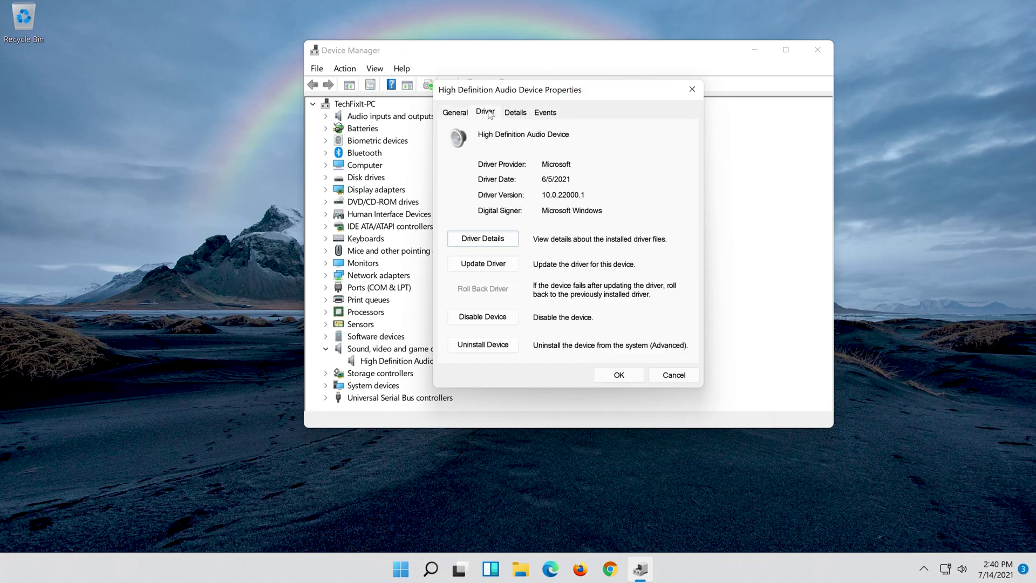
- Update the audio driver with an automatic search, continue the search on Windows Update and check for updates
click(482, 264)
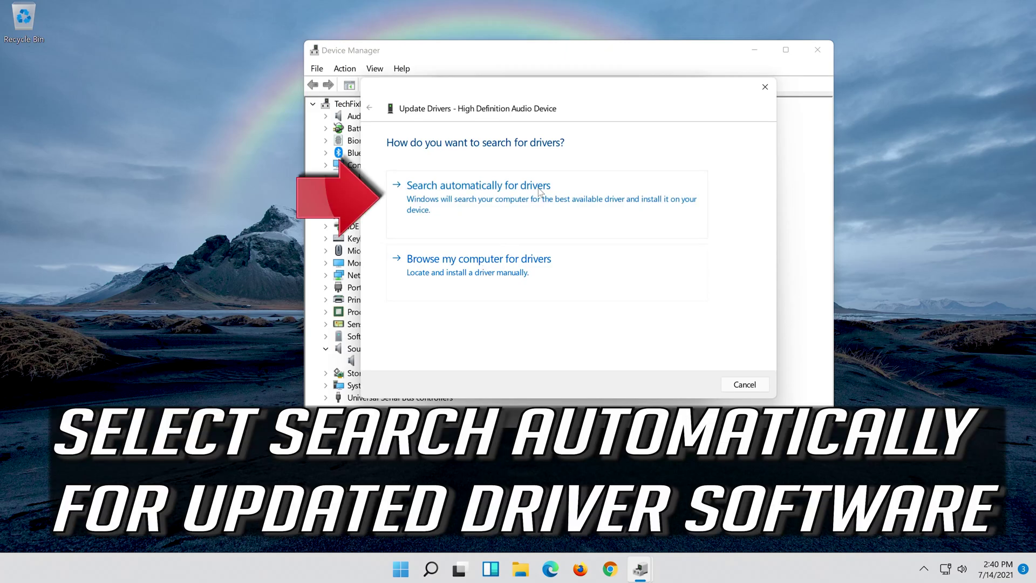
click(568, 207)
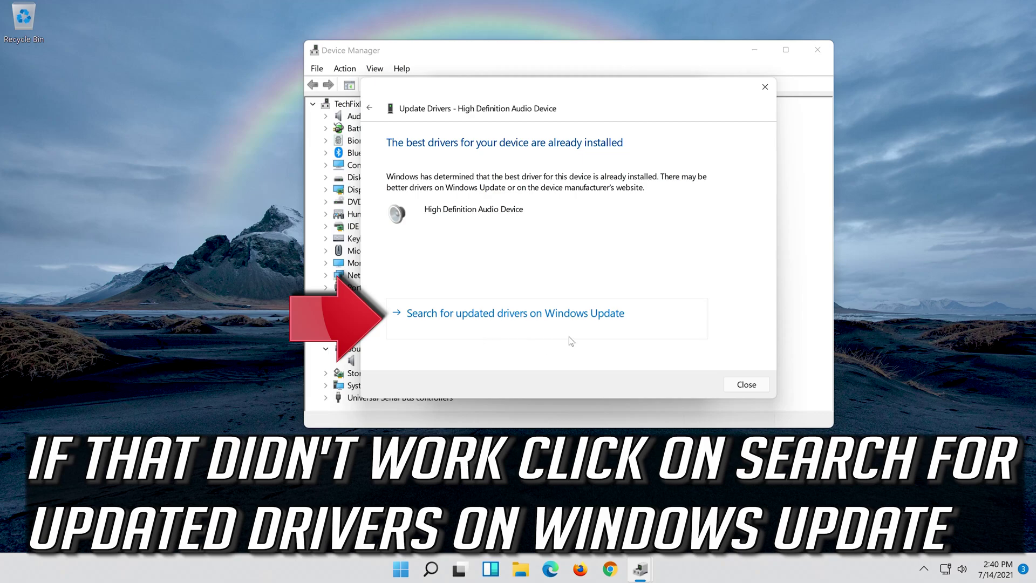
click(552, 325)
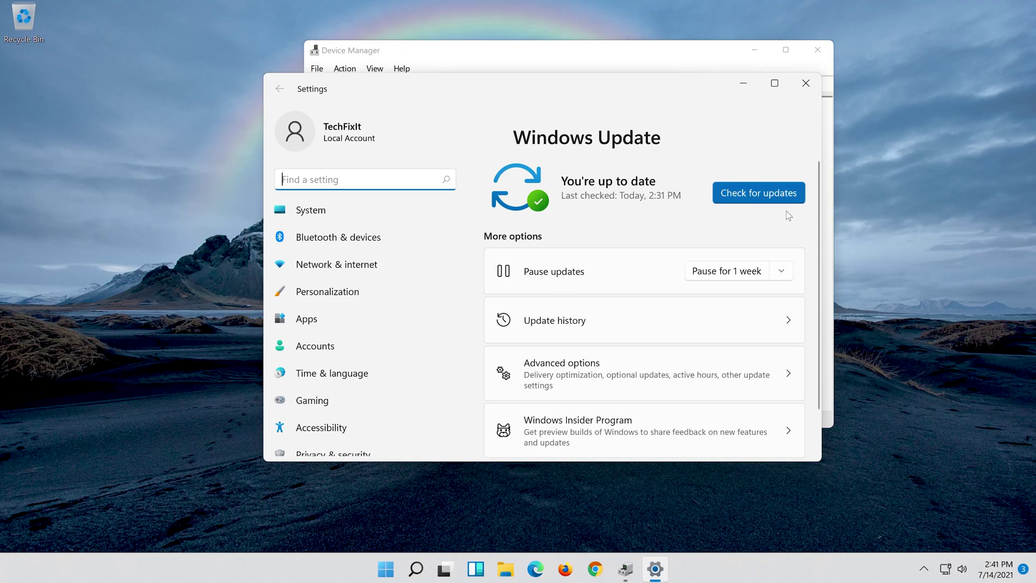
click(754, 193)
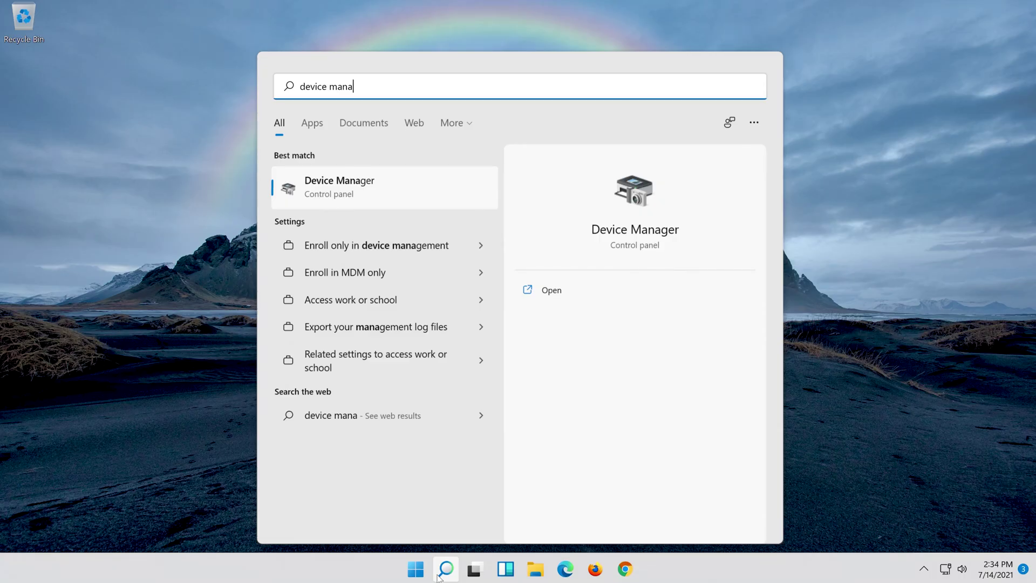
- Complete the Windows search for "device manager", open Device Manager and move its window toward the centre of the desktop
text(ger)
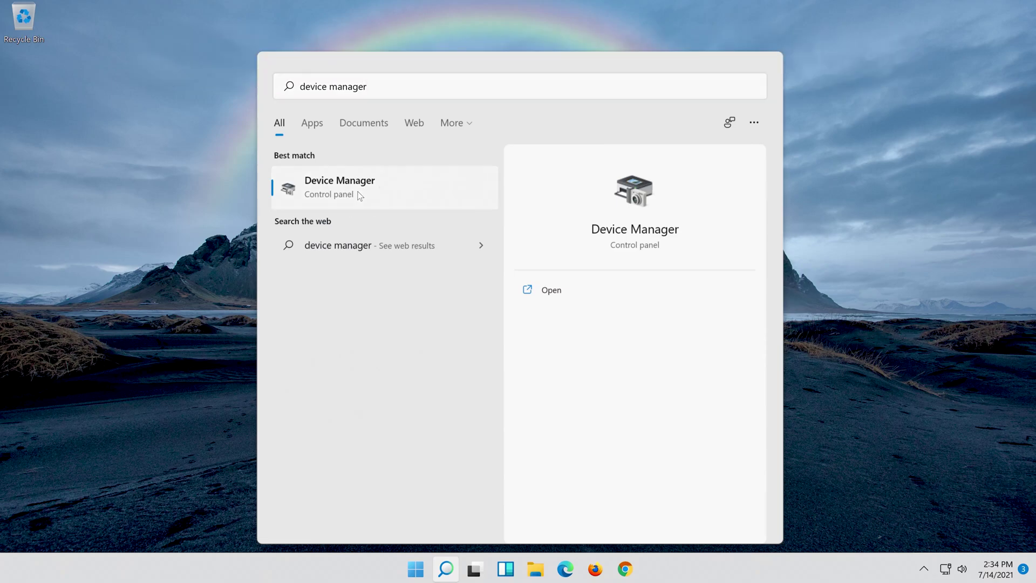
click(357, 191)
drag(185, 122, 414, 128)
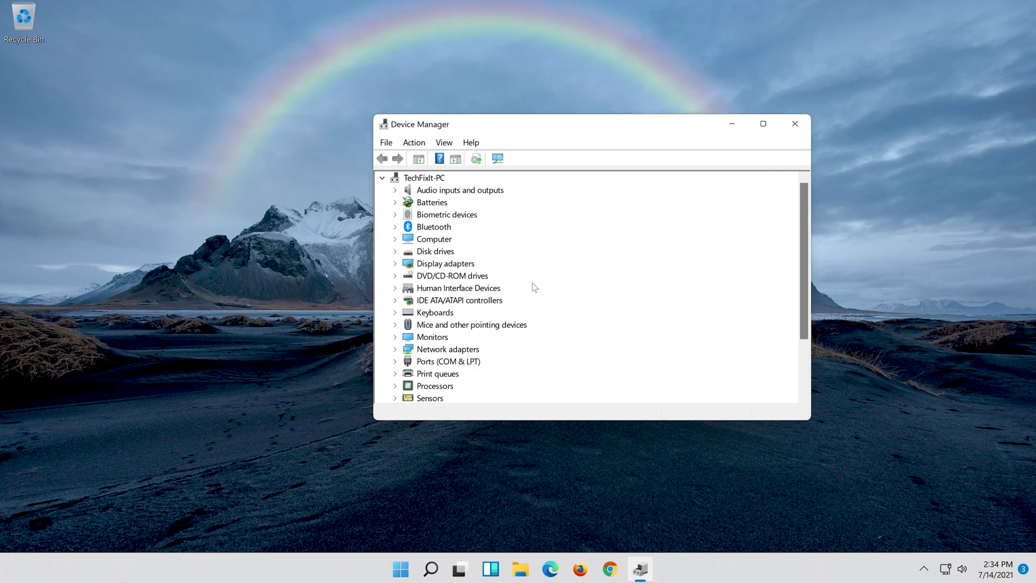
- Open the High Definition Audio Device's properties under Sound, video and game controllers and show its driver options
scroll(538, 290, down, 2)
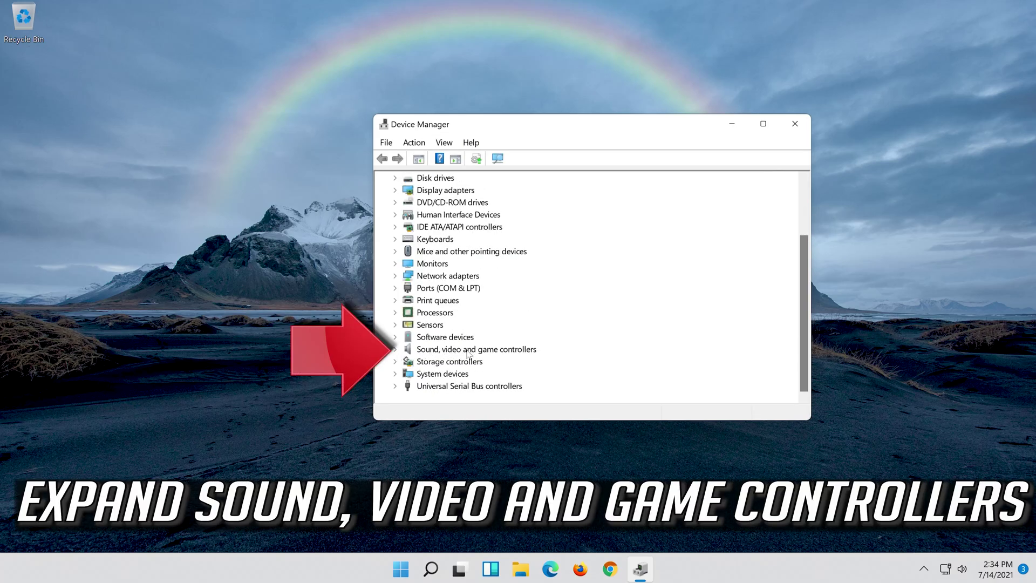
click(396, 349)
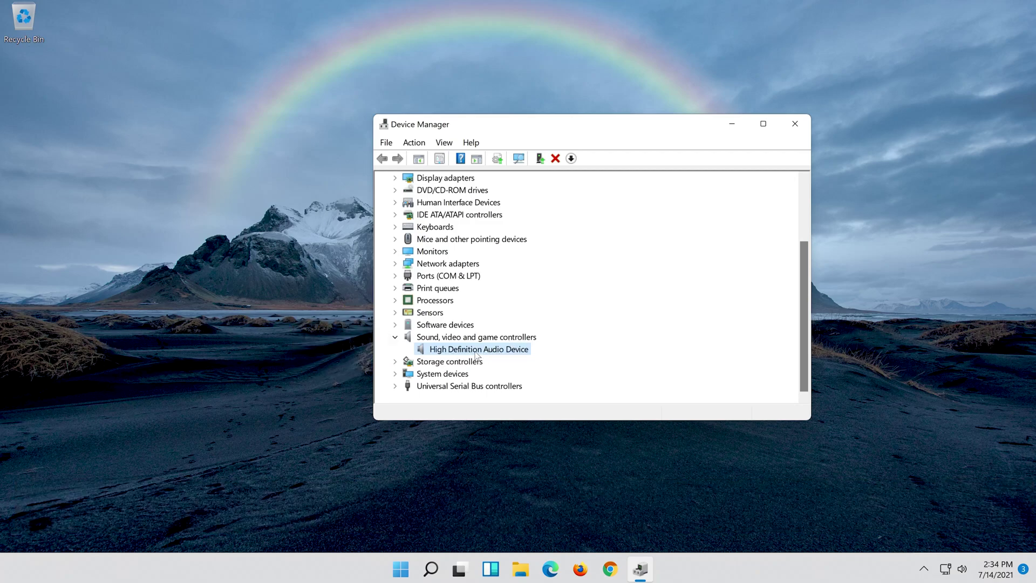
right_click(478, 351)
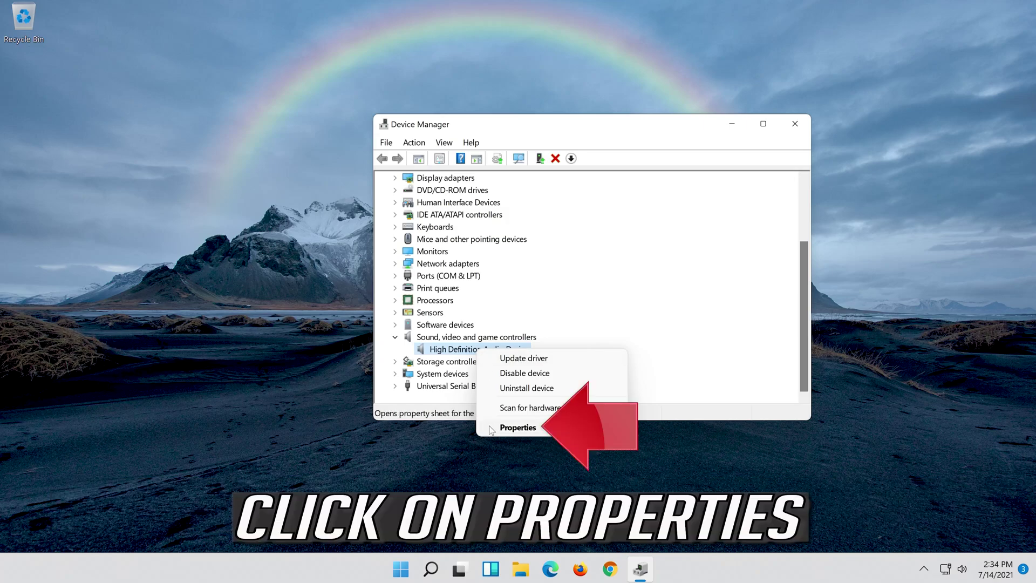
click(529, 429)
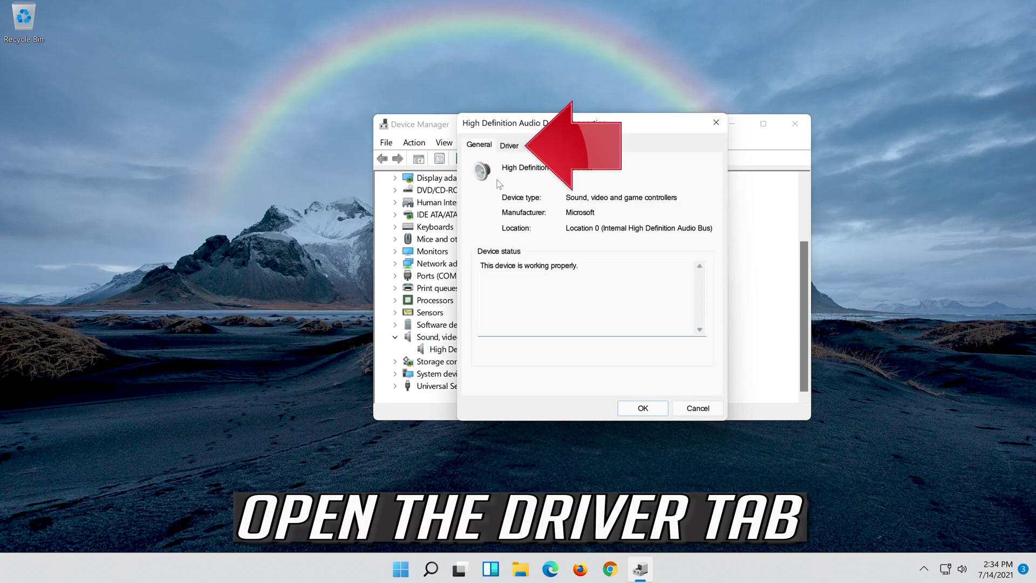
click(501, 151)
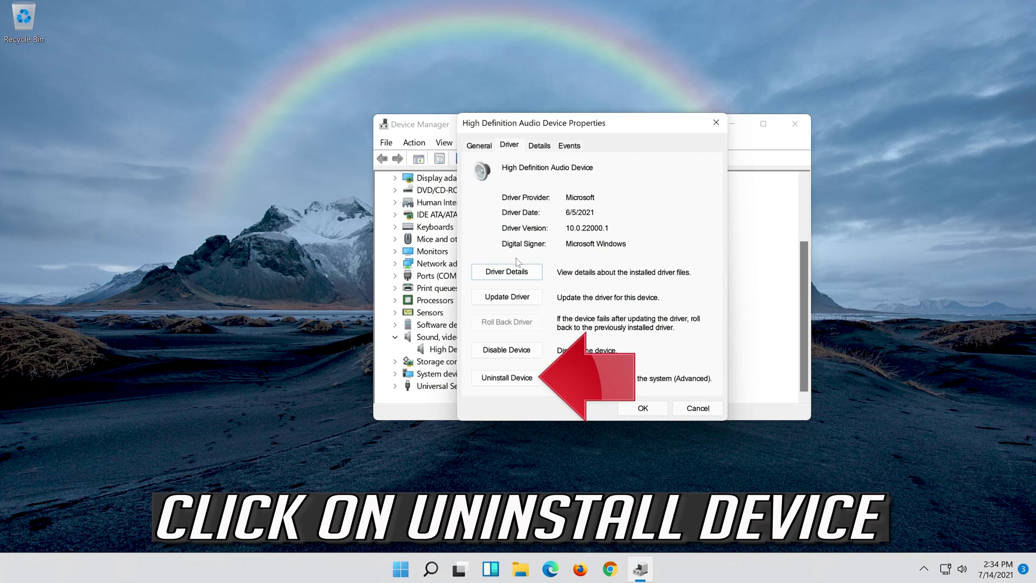
- Uninstall the High Definition Audio Device from the system and close Device Manager
click(507, 378)
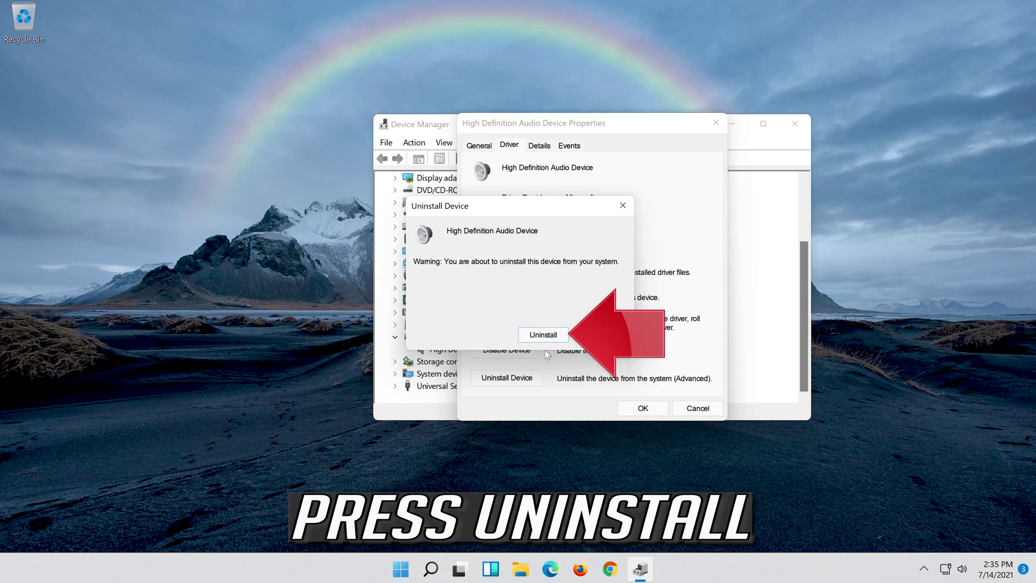
click(547, 340)
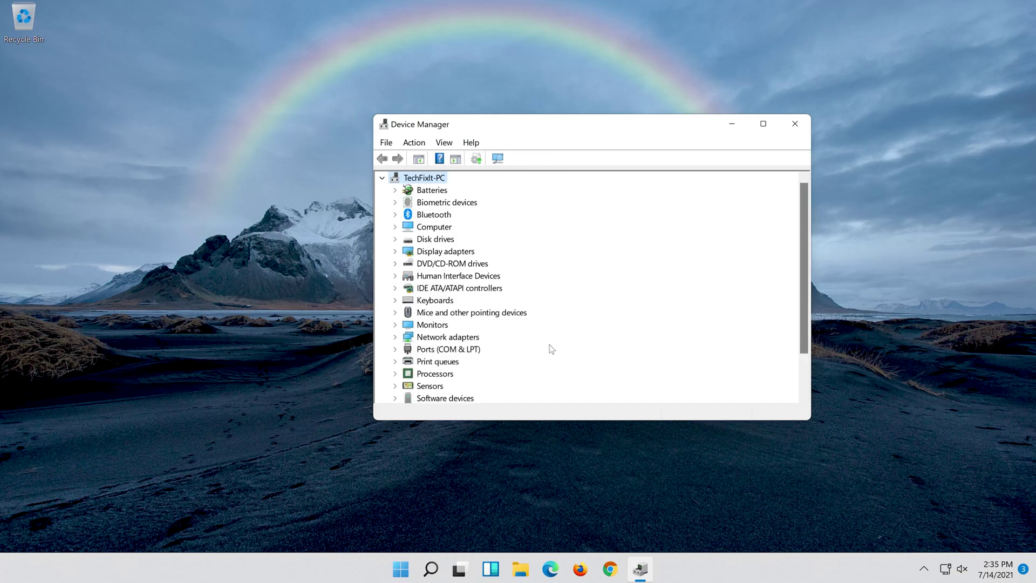
click(794, 124)
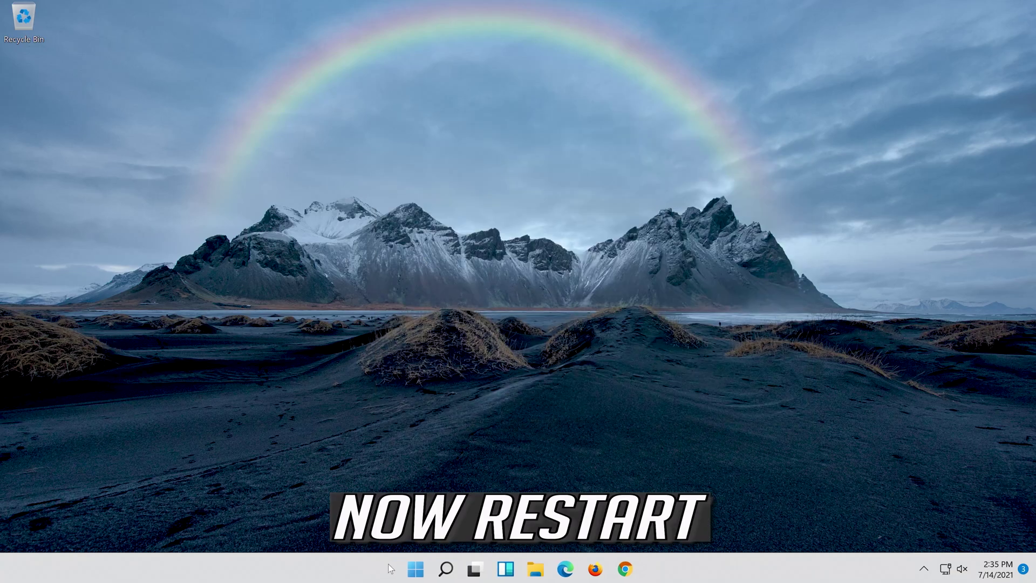
- Restart the computer from the Start menu's power options
click(417, 569)
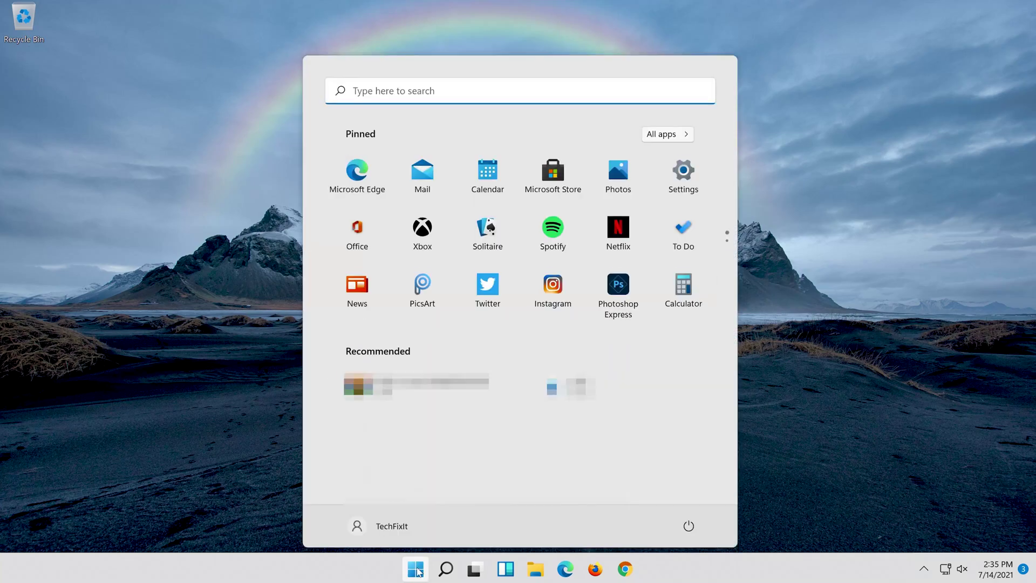
click(688, 522)
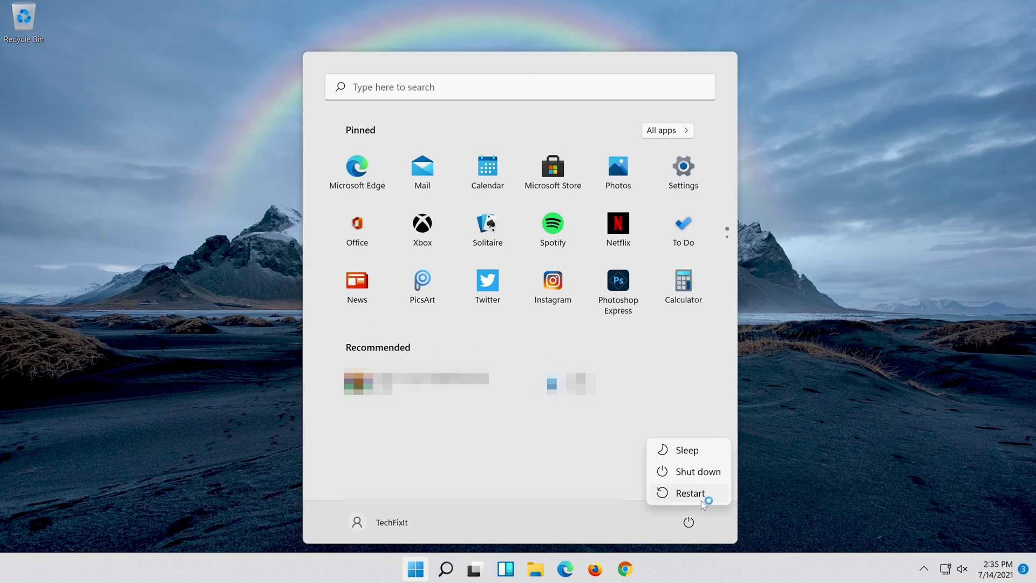
click(701, 501)
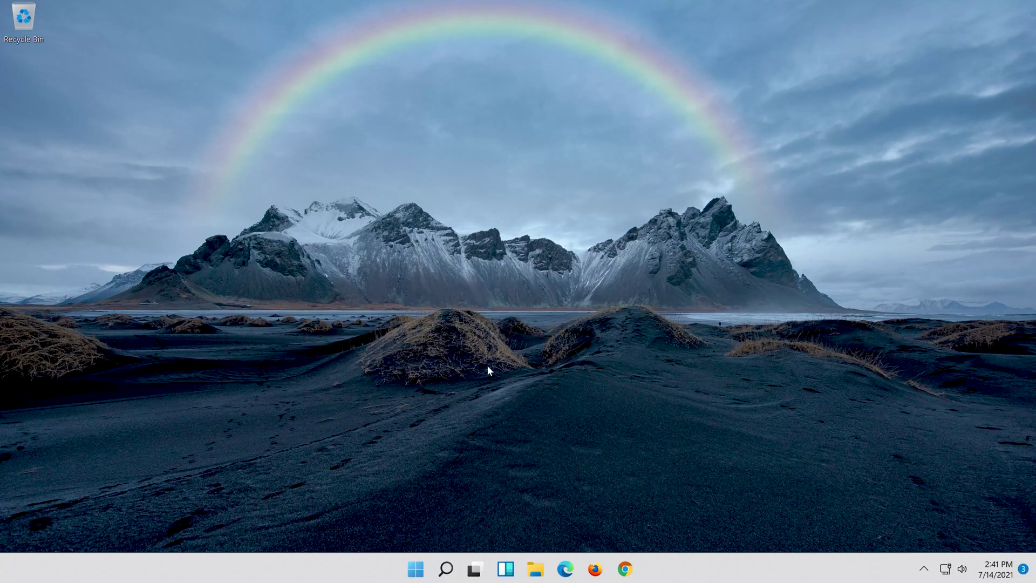
- Search Windows for "control panel", open Control Panel and bring up the Sound settings under Hardware and Sound
click(448, 573)
text(control pane)
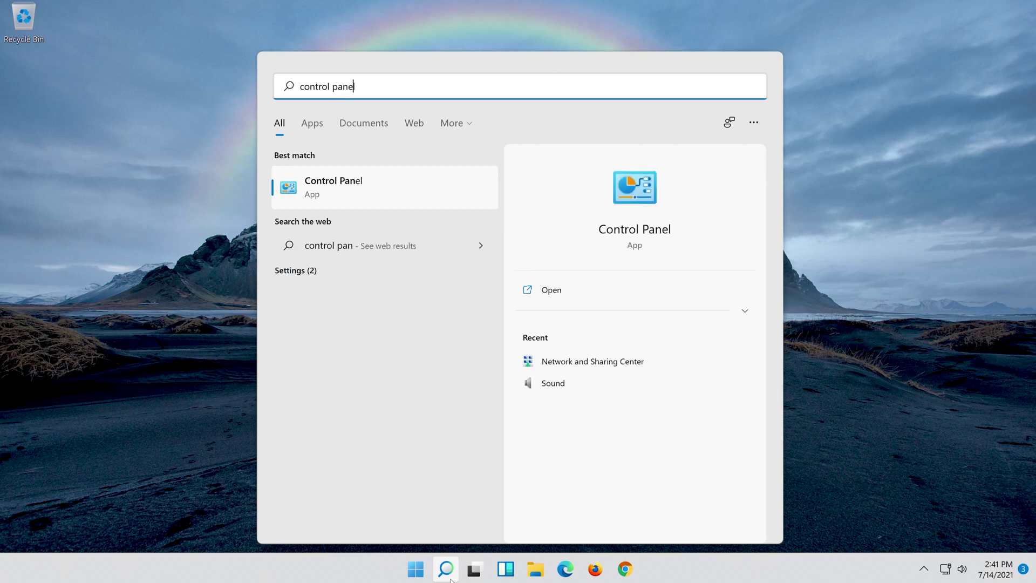
text(l)
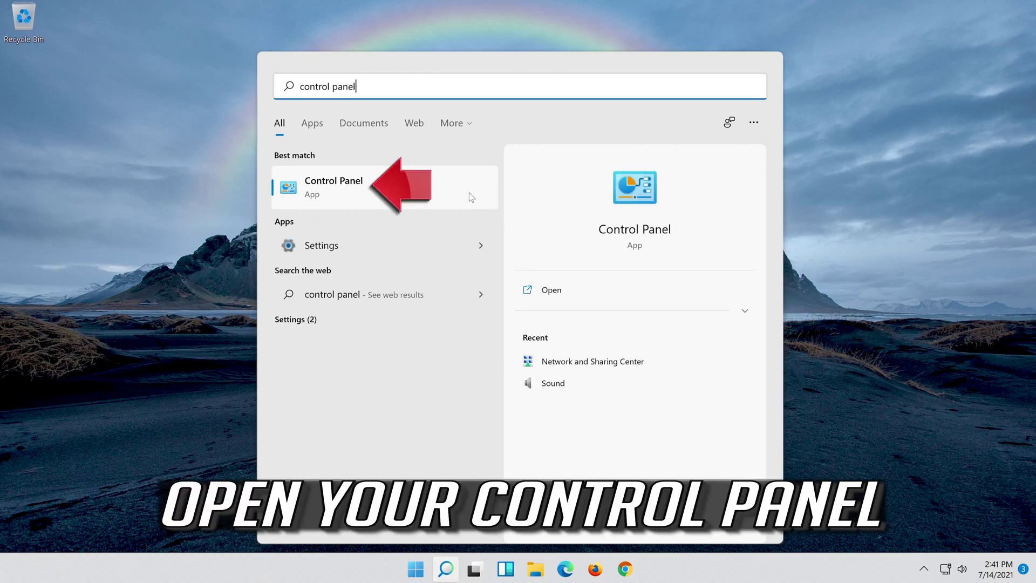
click(438, 188)
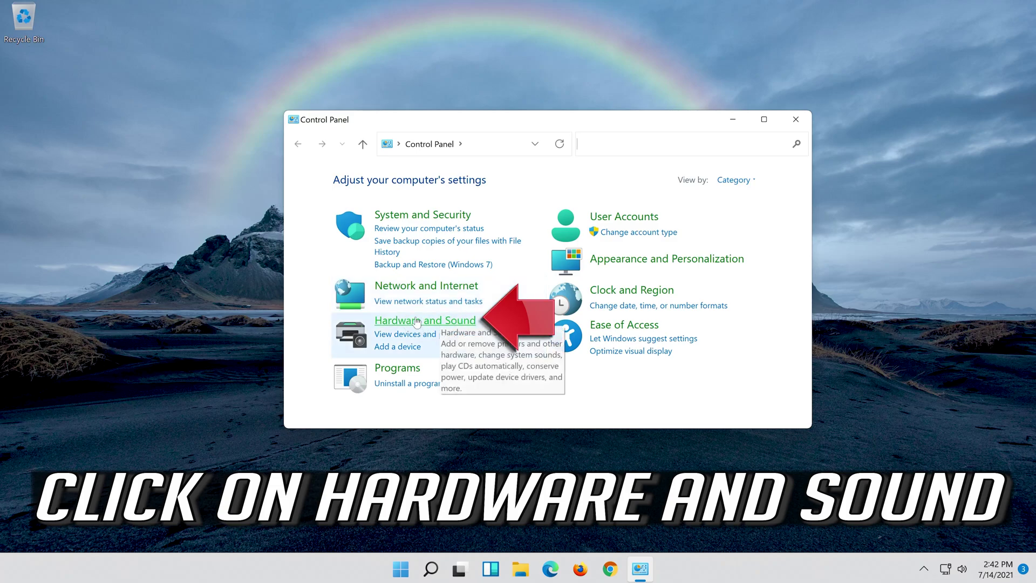
click(461, 319)
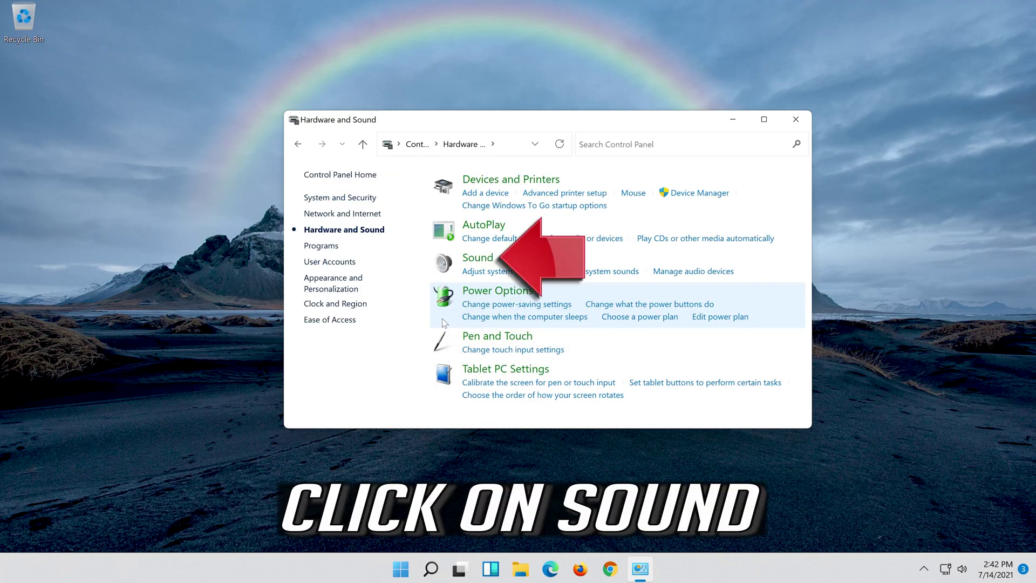
click(477, 259)
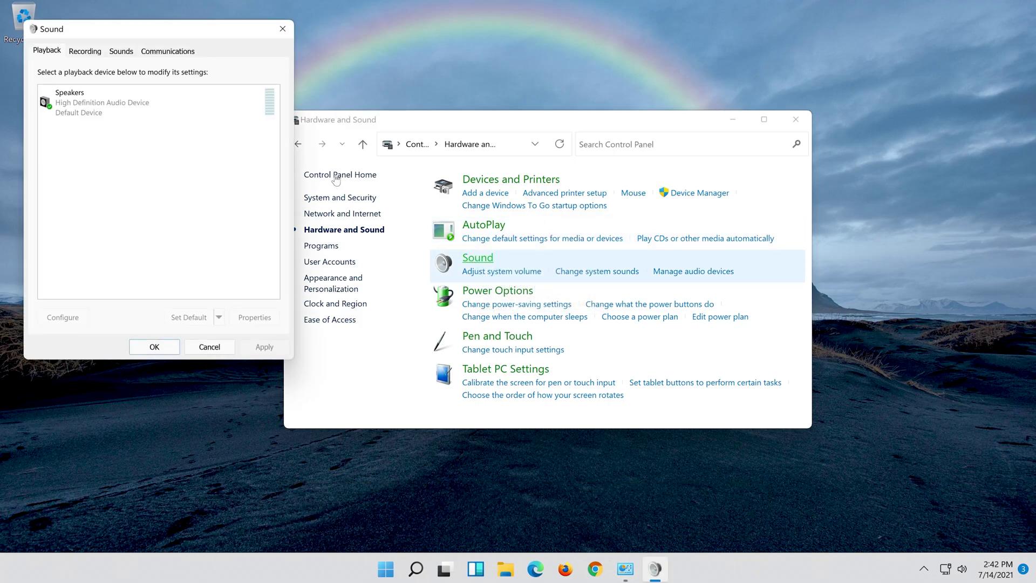
- Close the Hardware and Sound window and open the properties of the Speakers playback device
drag(182, 34, 546, 114)
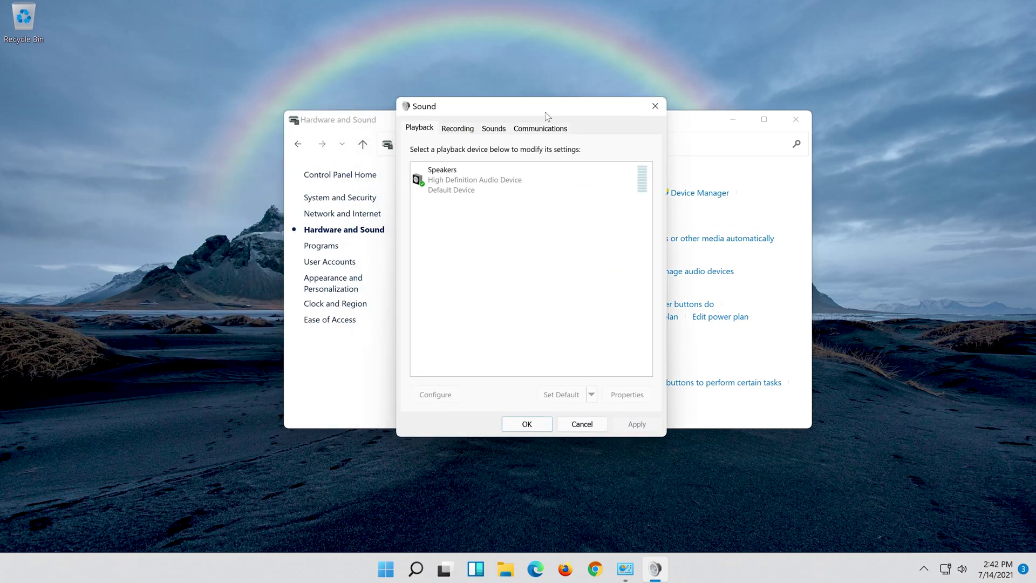
click(795, 118)
click(497, 178)
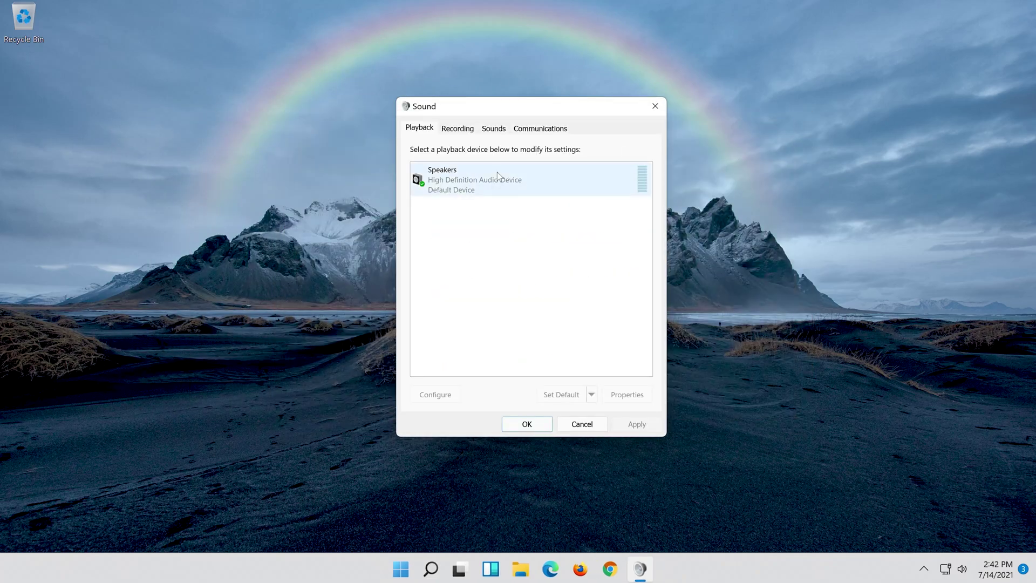
click(497, 176)
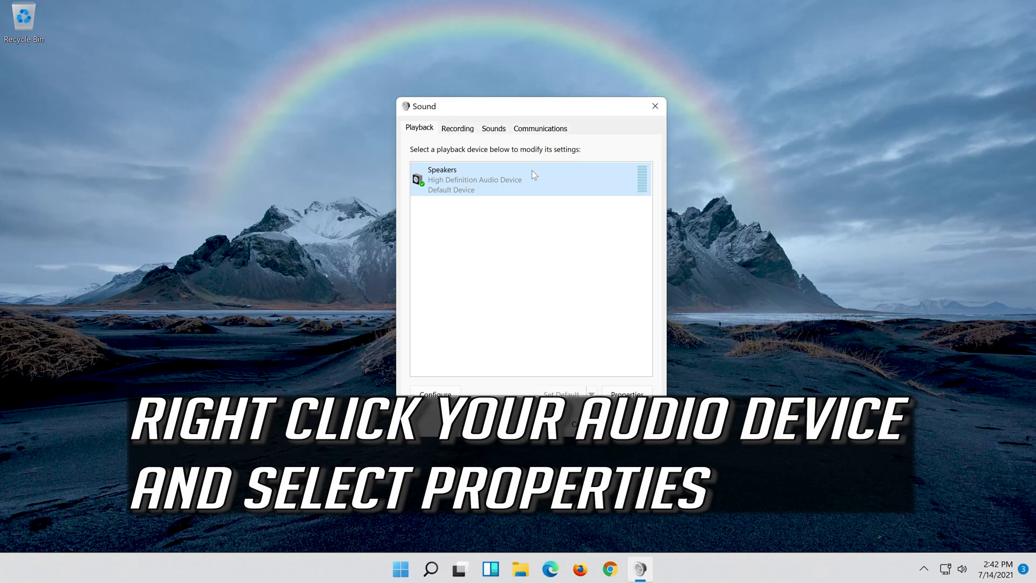
right_click(529, 171)
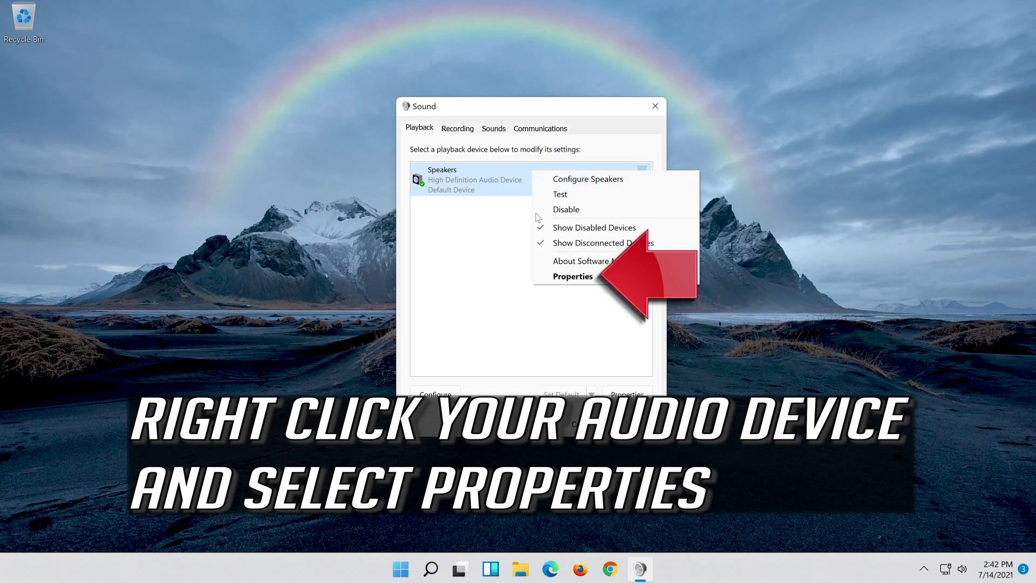
click(616, 279)
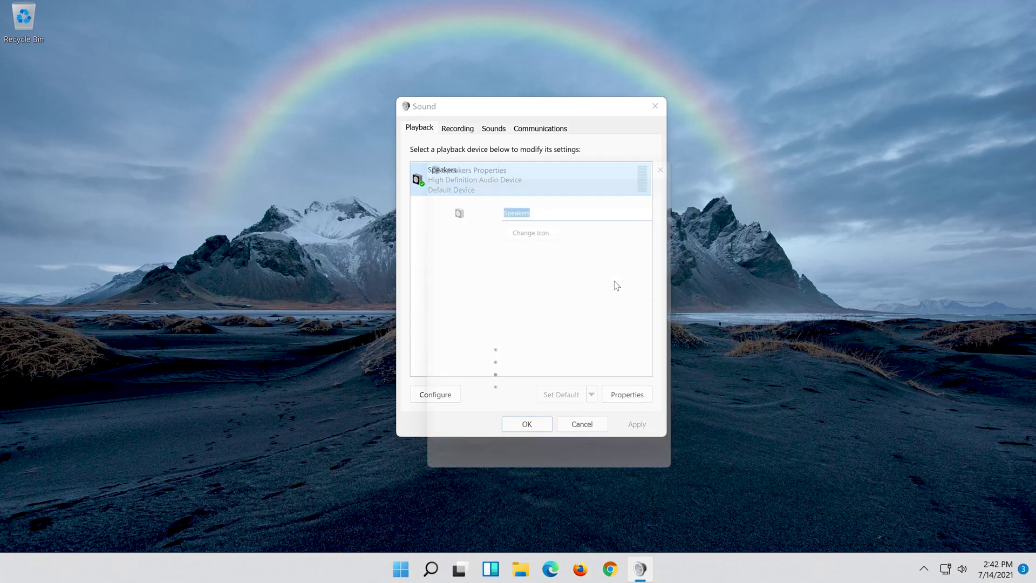
drag(574, 166, 553, 115)
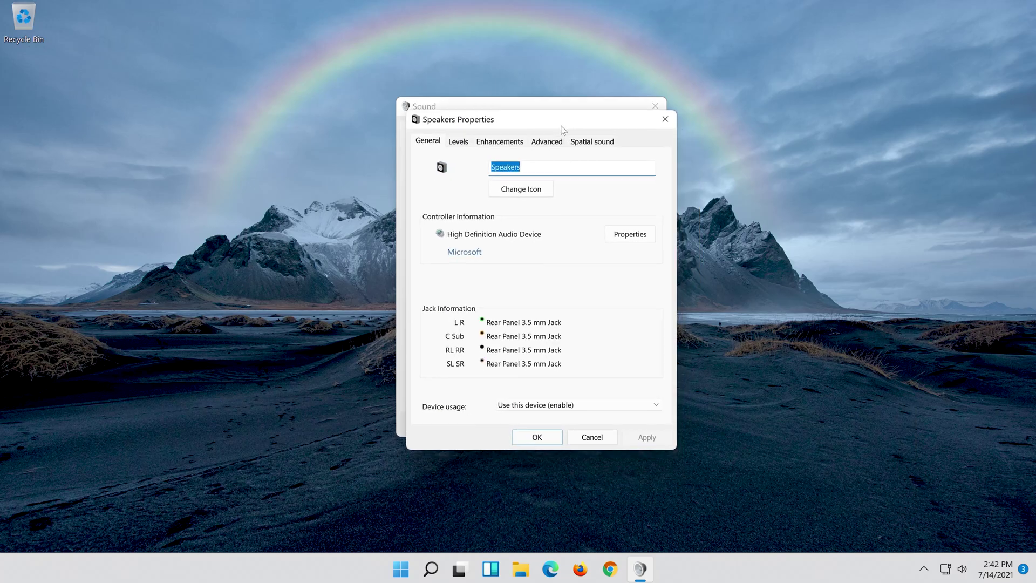
- Disable all enhancements for the Speakers, apply the change and close the Sound settings
click(511, 127)
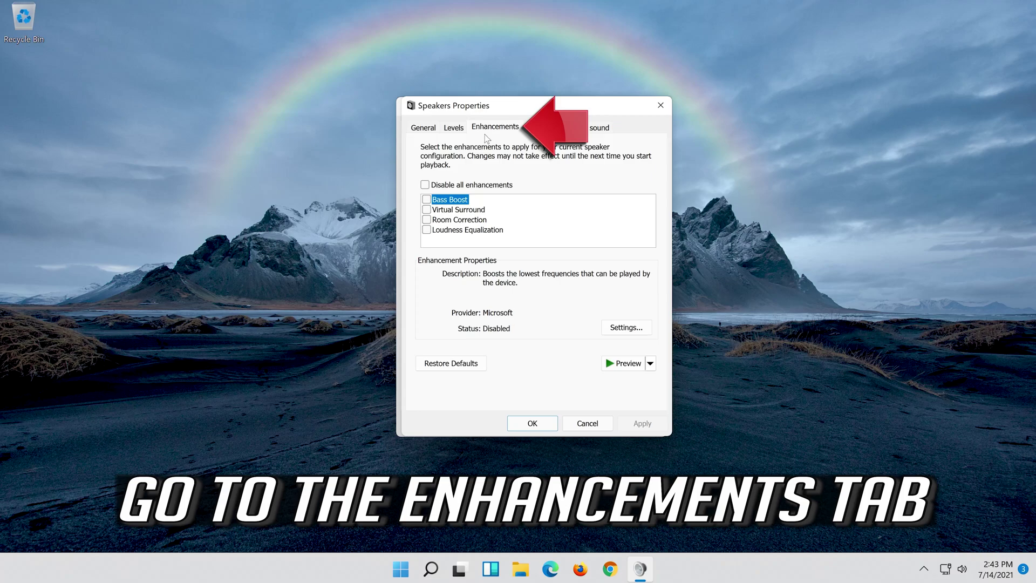
click(428, 186)
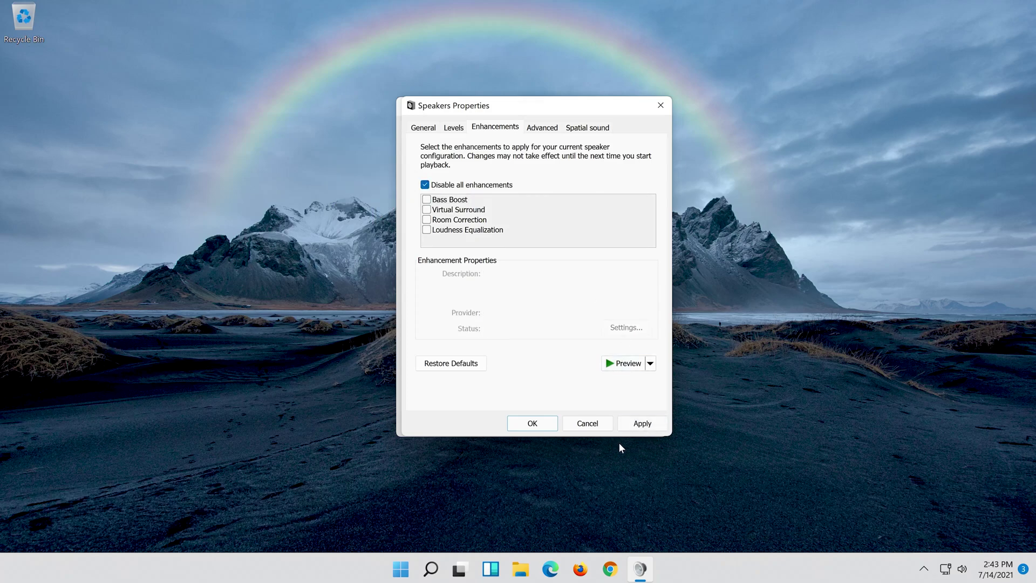
click(651, 427)
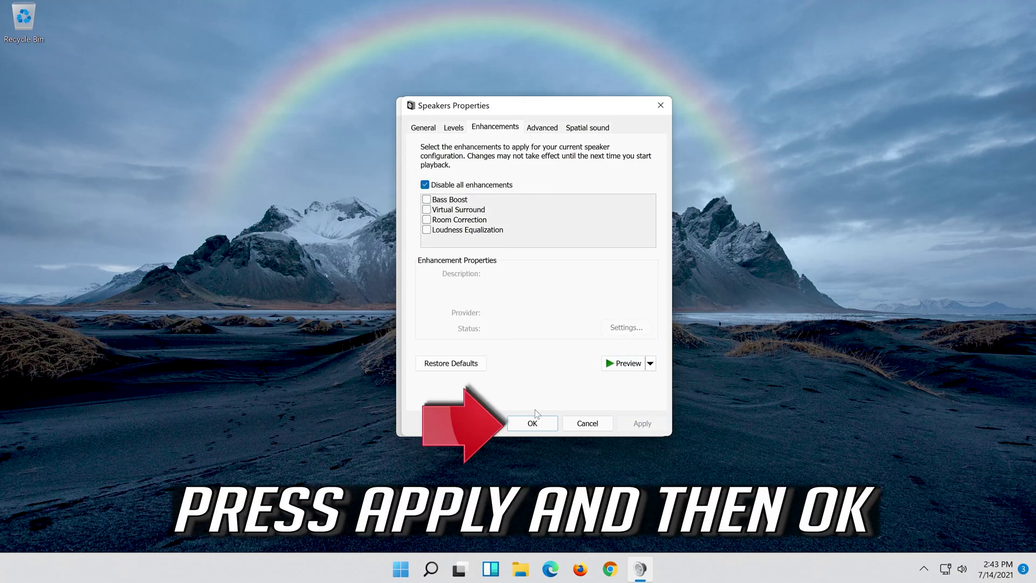
click(553, 423)
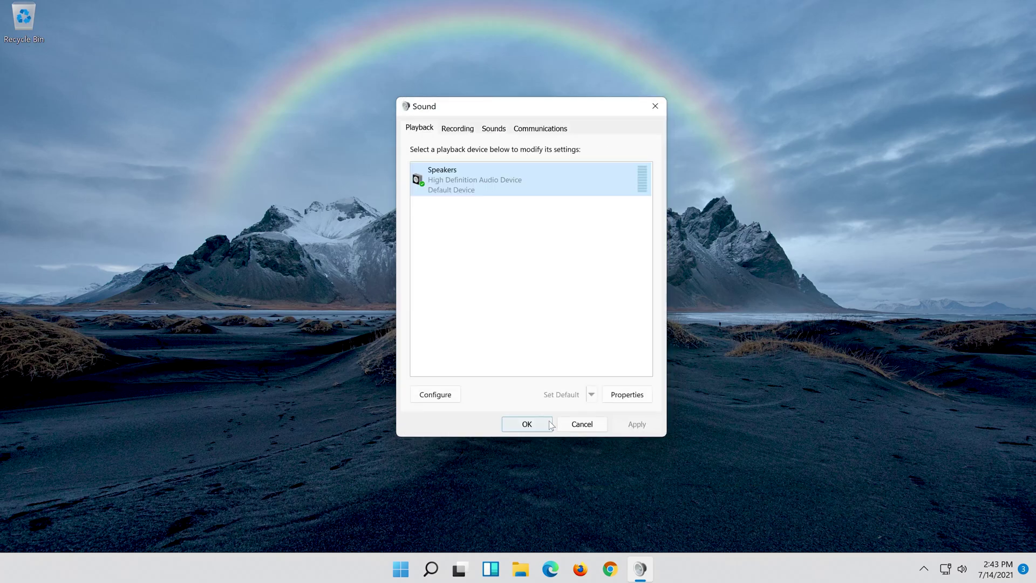
click(526, 423)
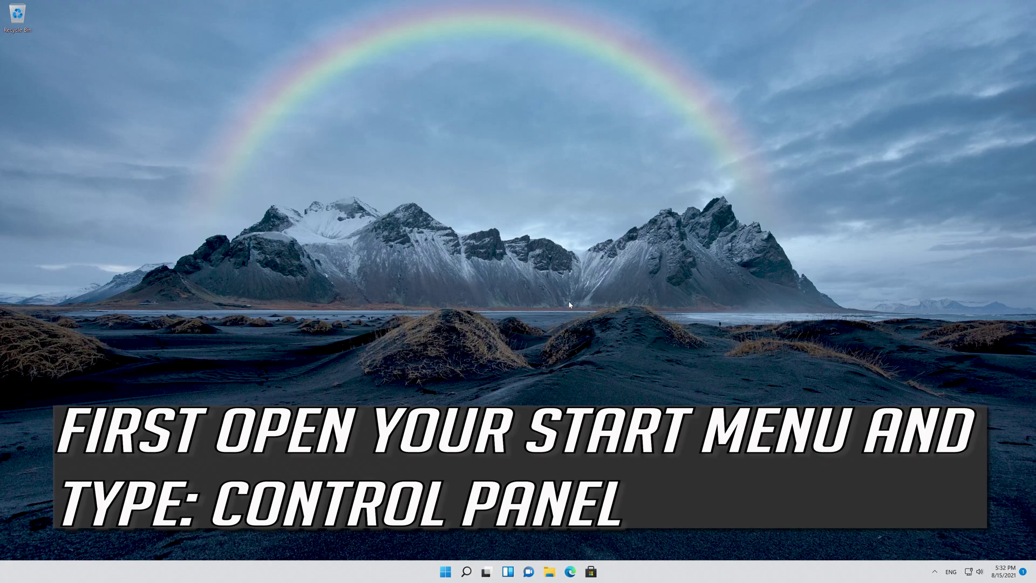
- Search Windows for "control panel", open Control Panel and launch System Restore from the Recovery tools under Security and Maintenance
key(super)
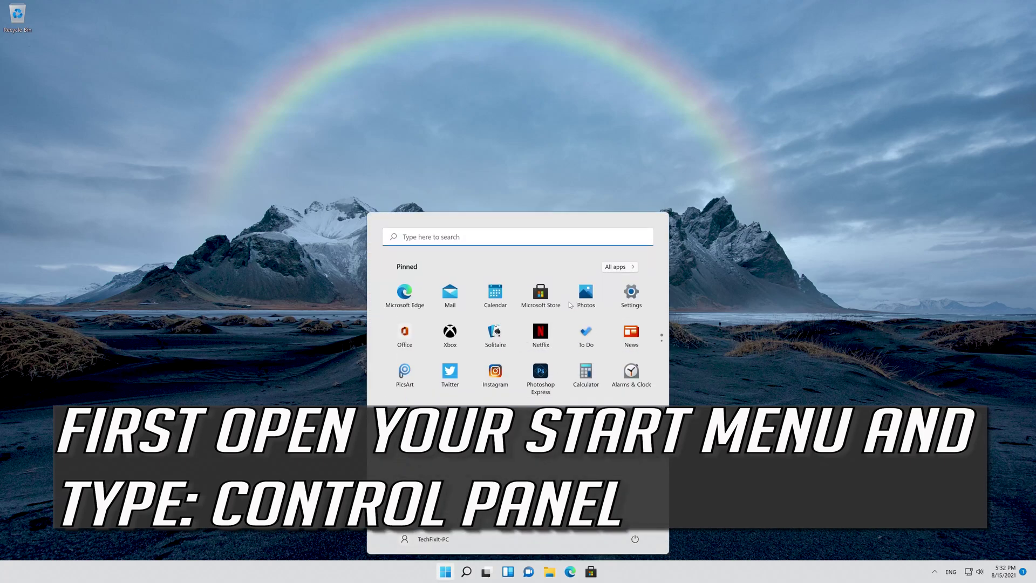
text(control panel)
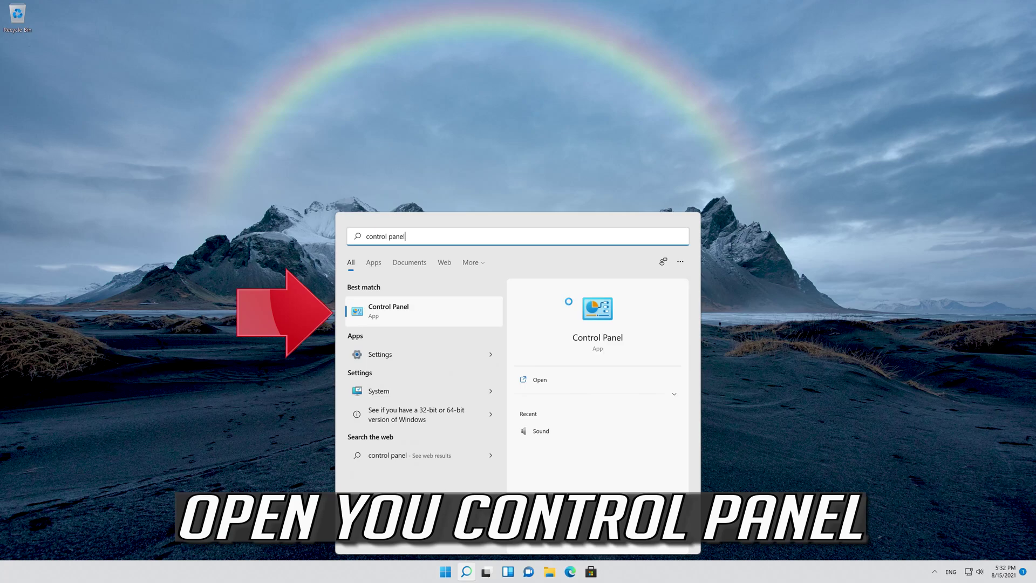
click(429, 318)
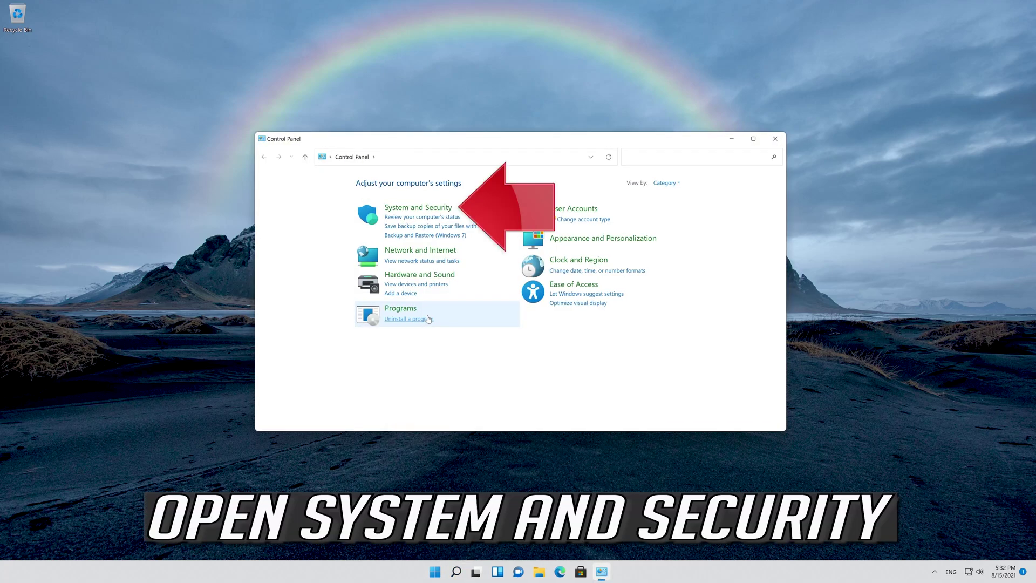
click(449, 207)
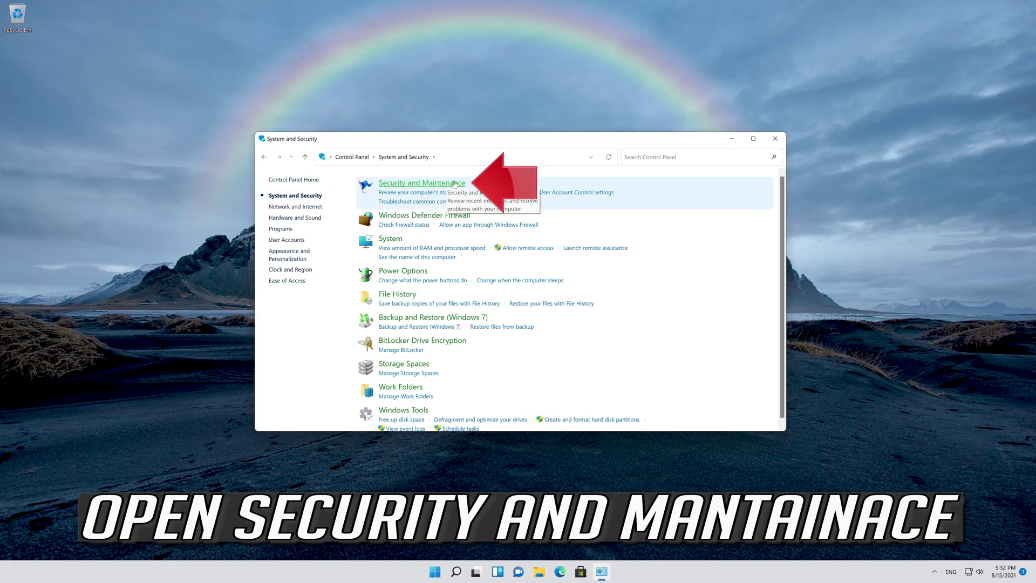
click(428, 187)
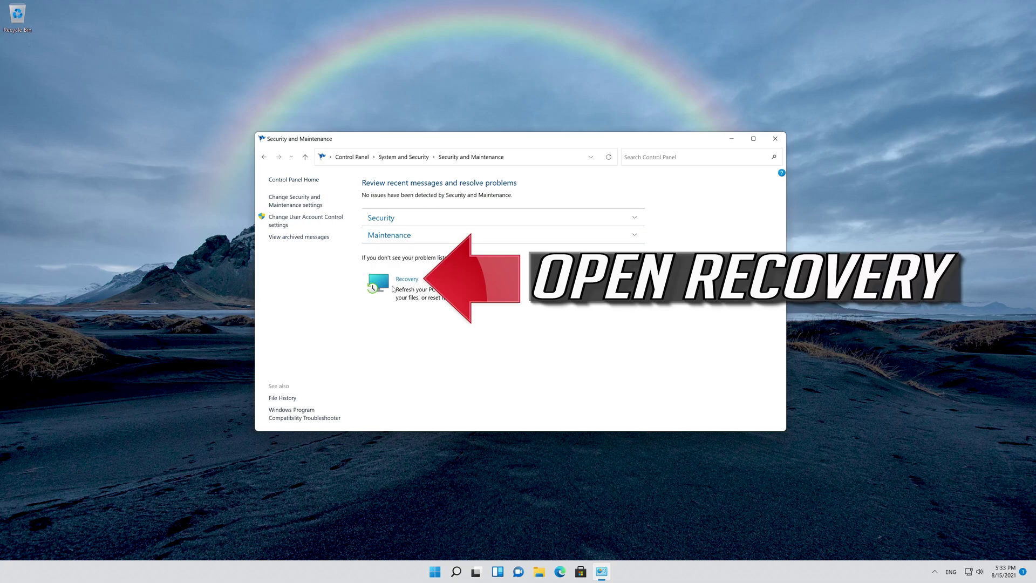
click(407, 280)
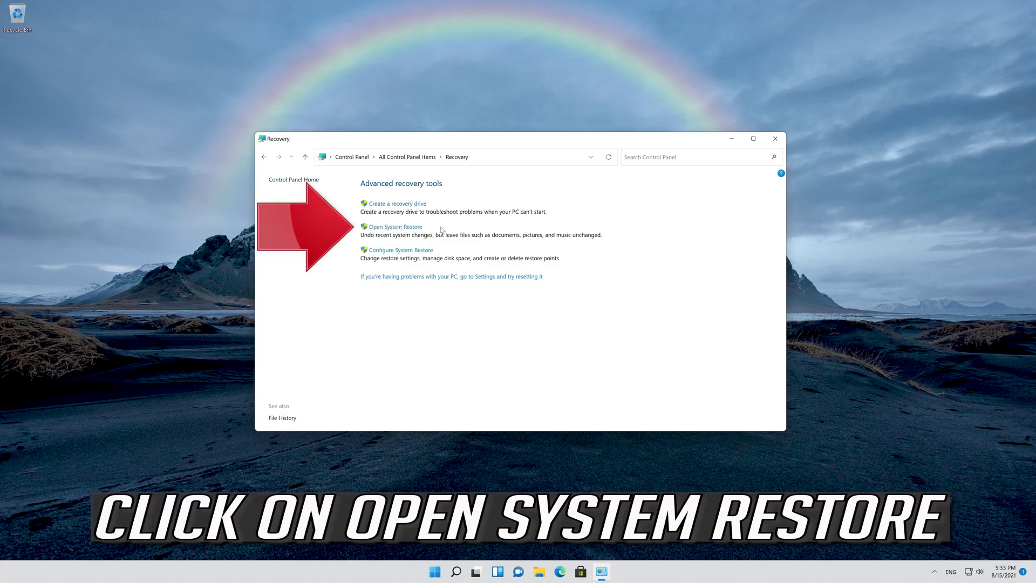
click(420, 227)
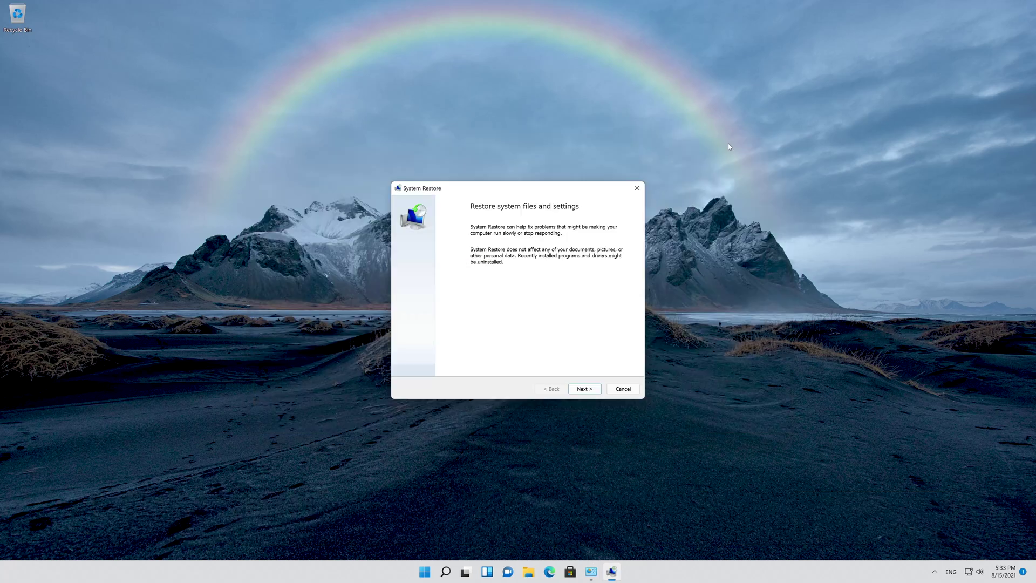
- Restore the system to the manual "New restore point" of 8/15/2021 5:28:20 PM and confirm starting the restore
click(585, 389)
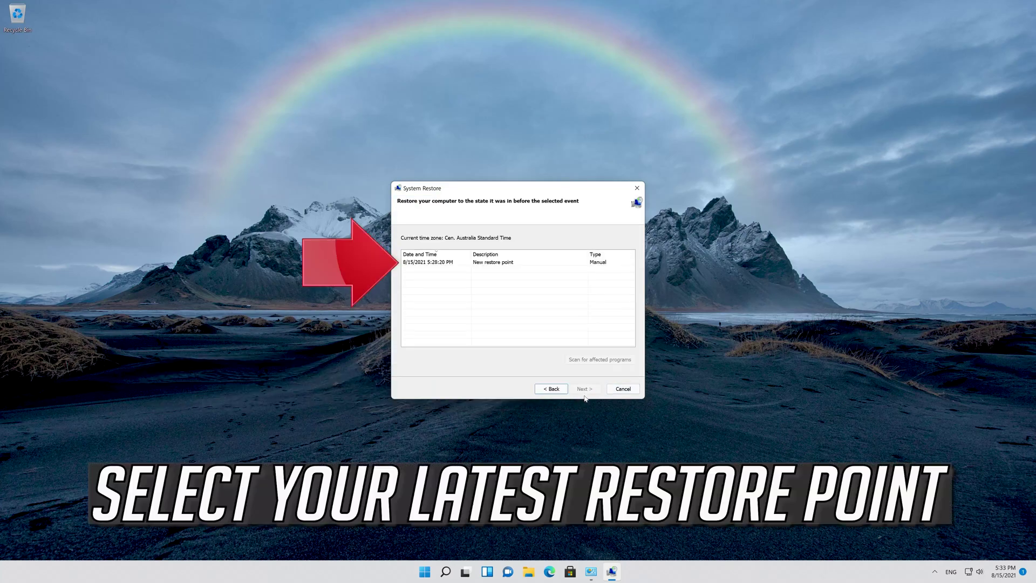
click(514, 264)
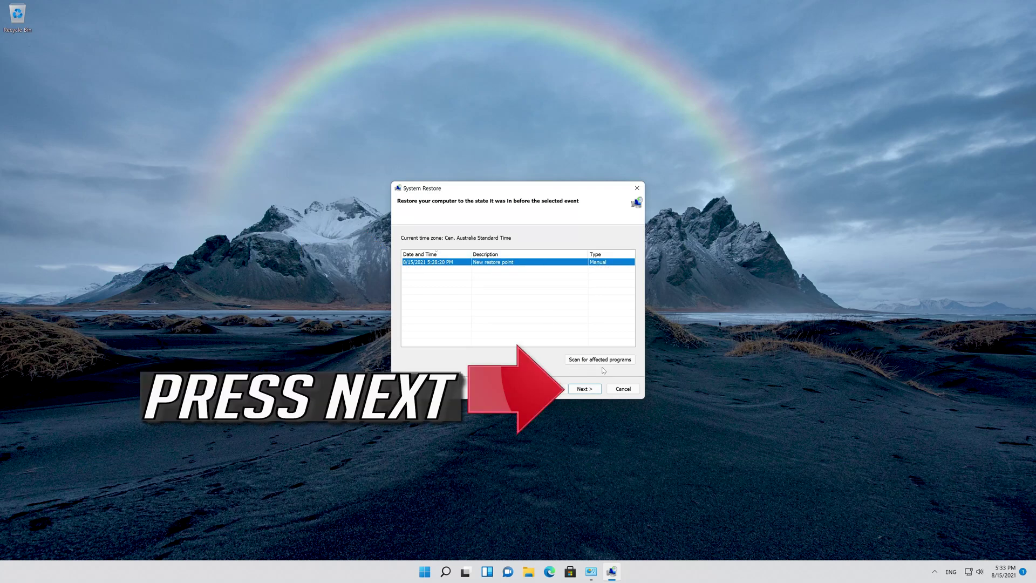
click(597, 389)
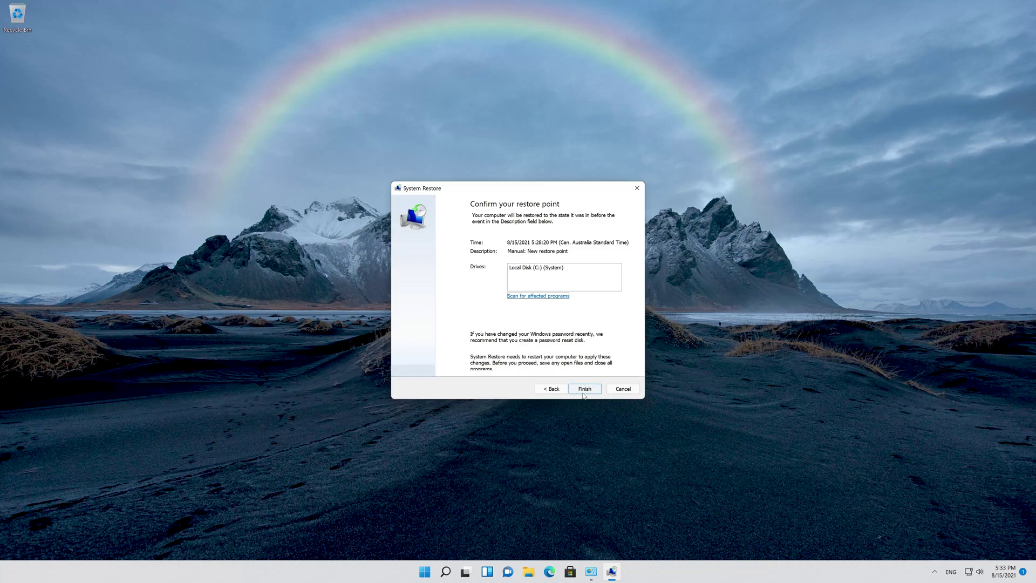
click(585, 389)
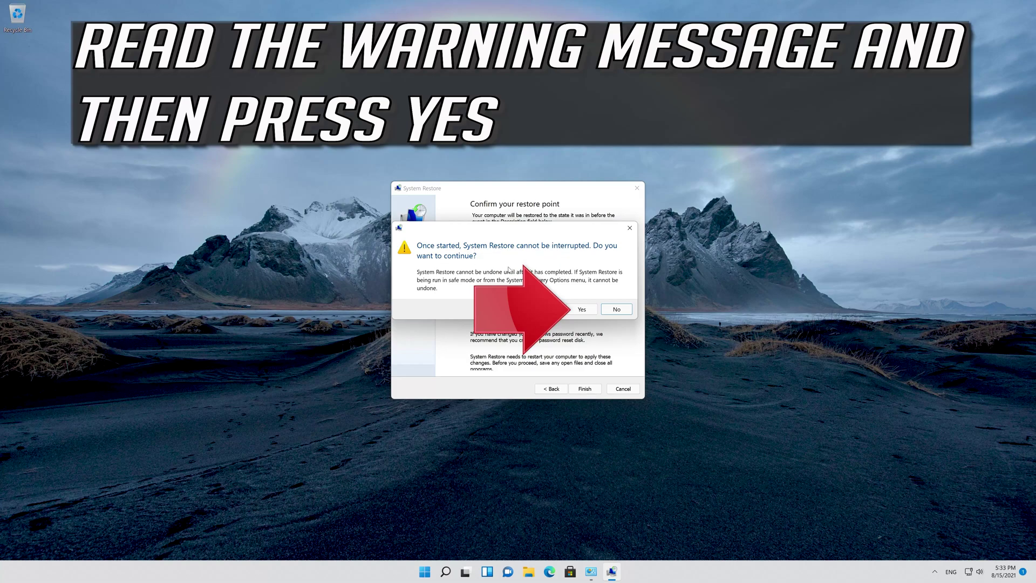
click(581, 309)
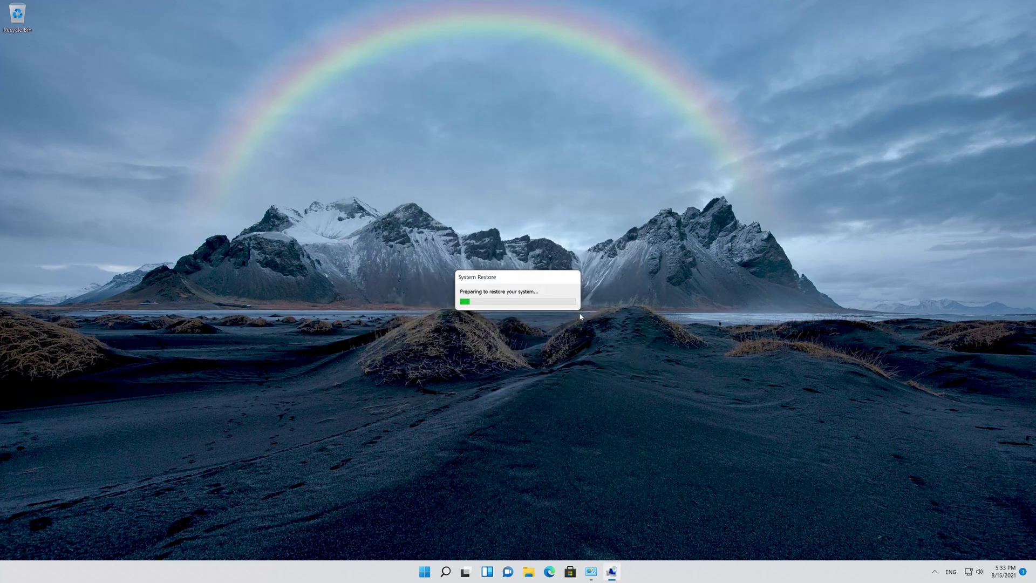